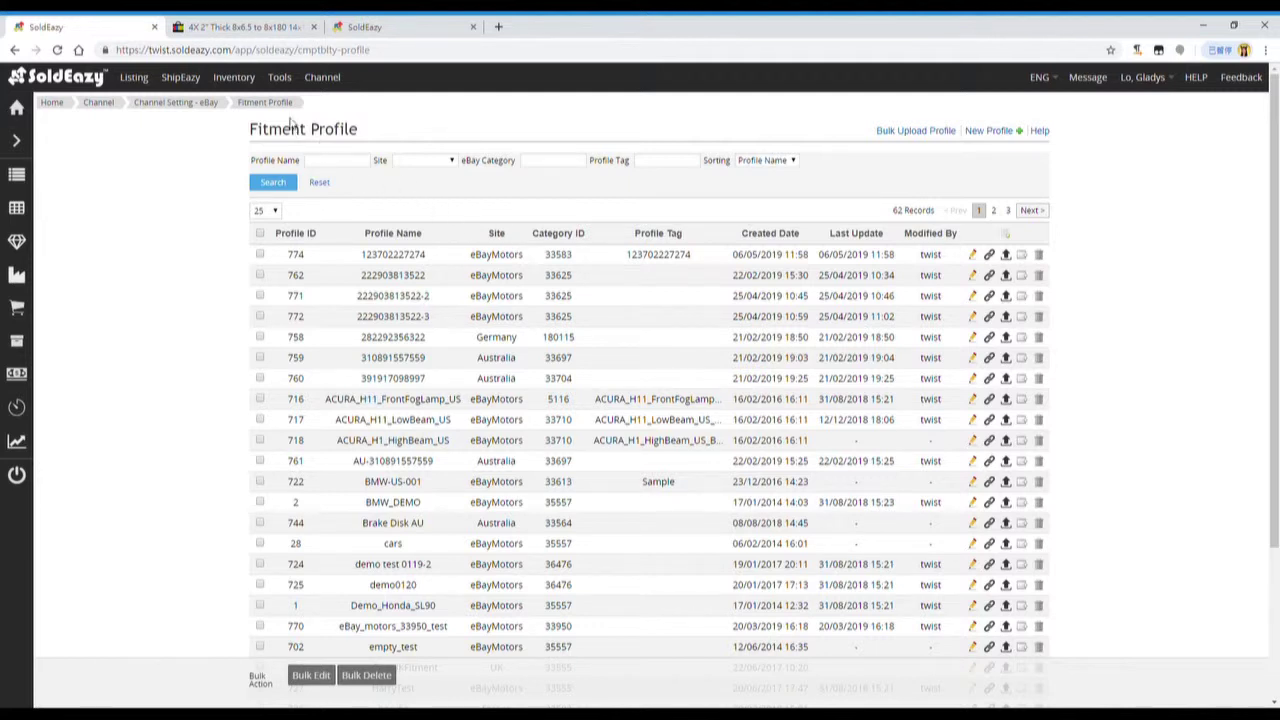
Step: Start a new fitment profile with the option to create it from an eBay active listing (Fitment Spy)
{"action": "mouse_move", "coordinate": [313, 82]}
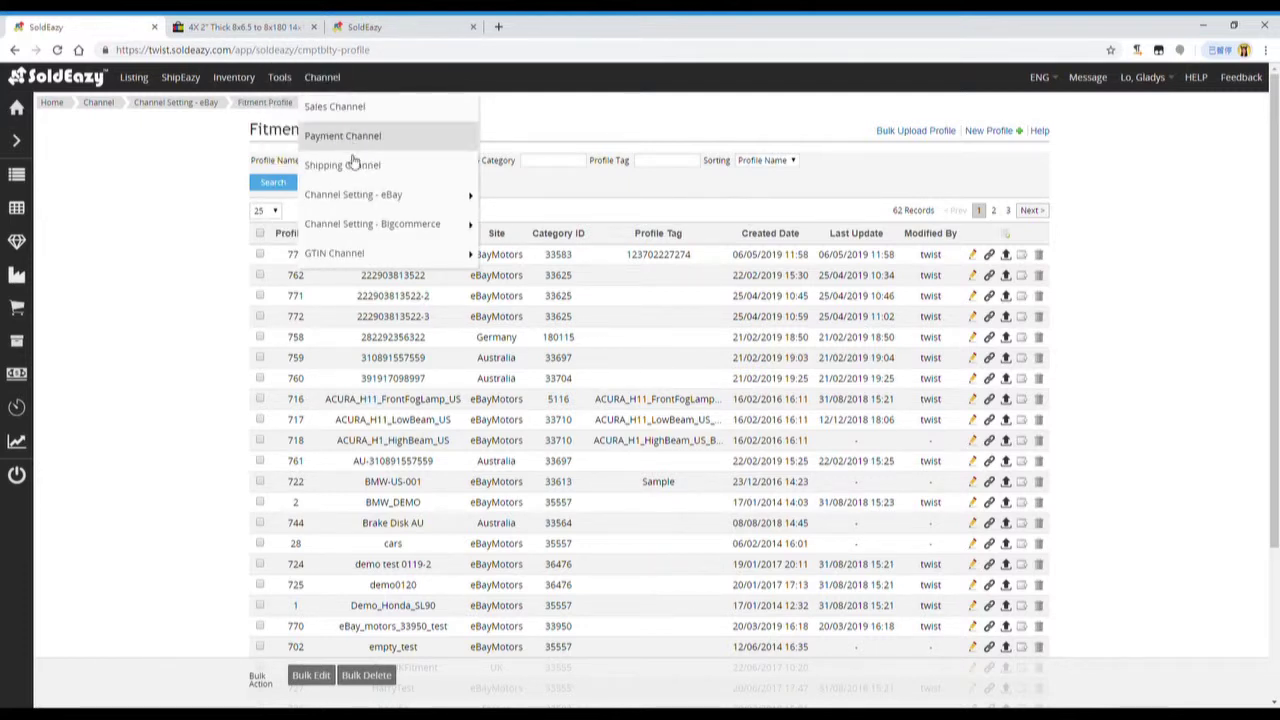
{"action": "mouse_move", "coordinate": [380, 205]}
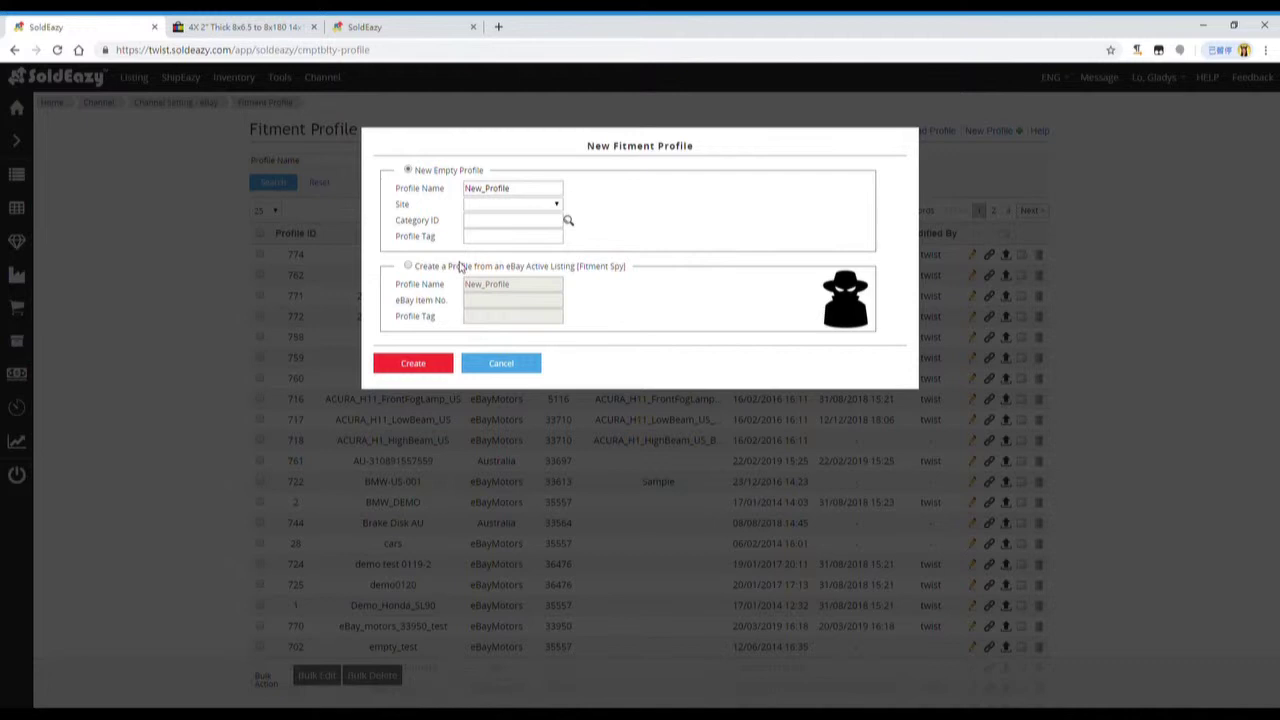
{"action": "left_click", "coordinate": [409, 268]}
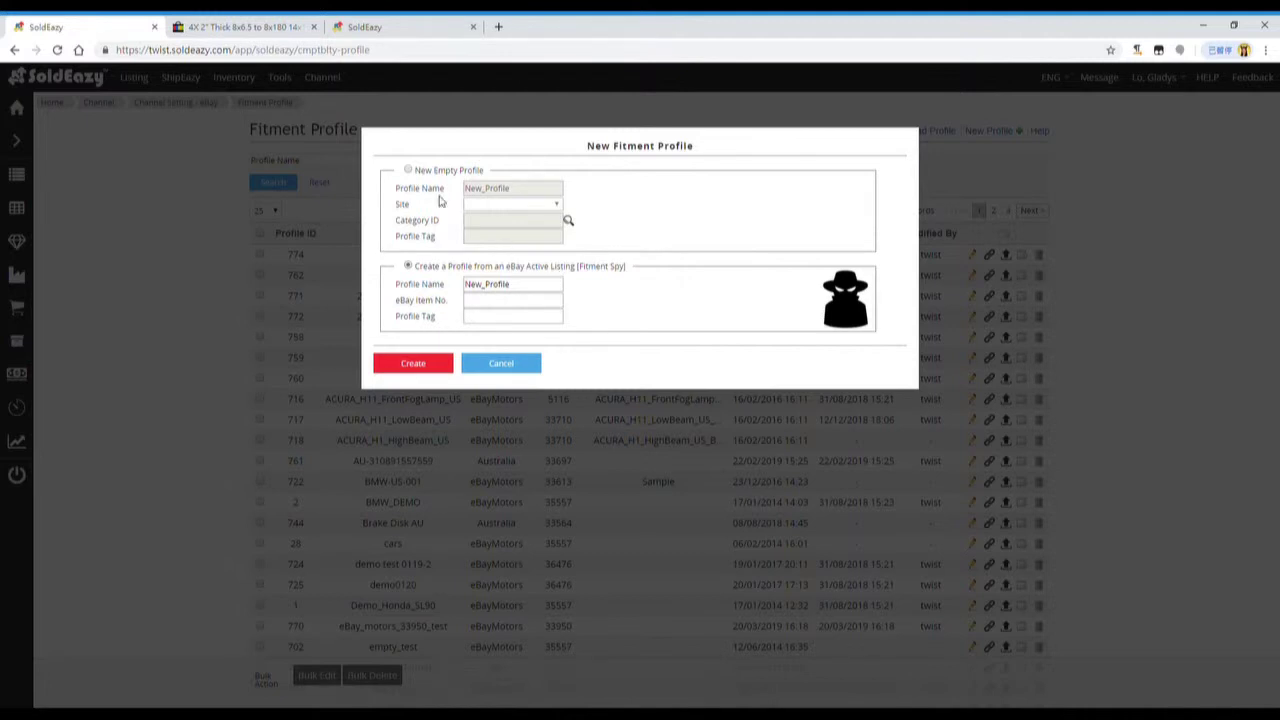
Step: Check the vehicle compatibility list on the eBay wheel spacer listing and copy its eBay item number
{"action": "left_click", "coordinate": [237, 27]}
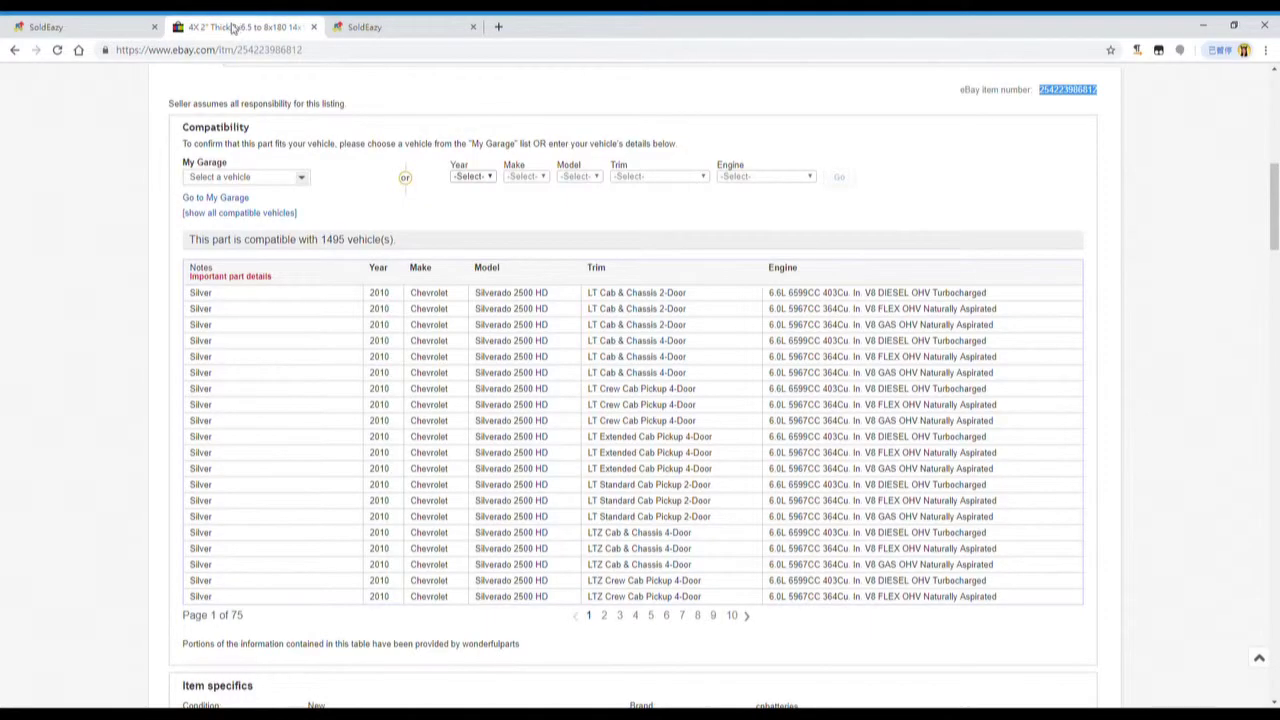
{"action": "scroll", "coordinate": [200, 210], "scroll_direction": "up", "scroll_amount": 7}
{"action": "scroll", "coordinate": [176, 225], "scroll_direction": "down", "scroll_amount": 7}
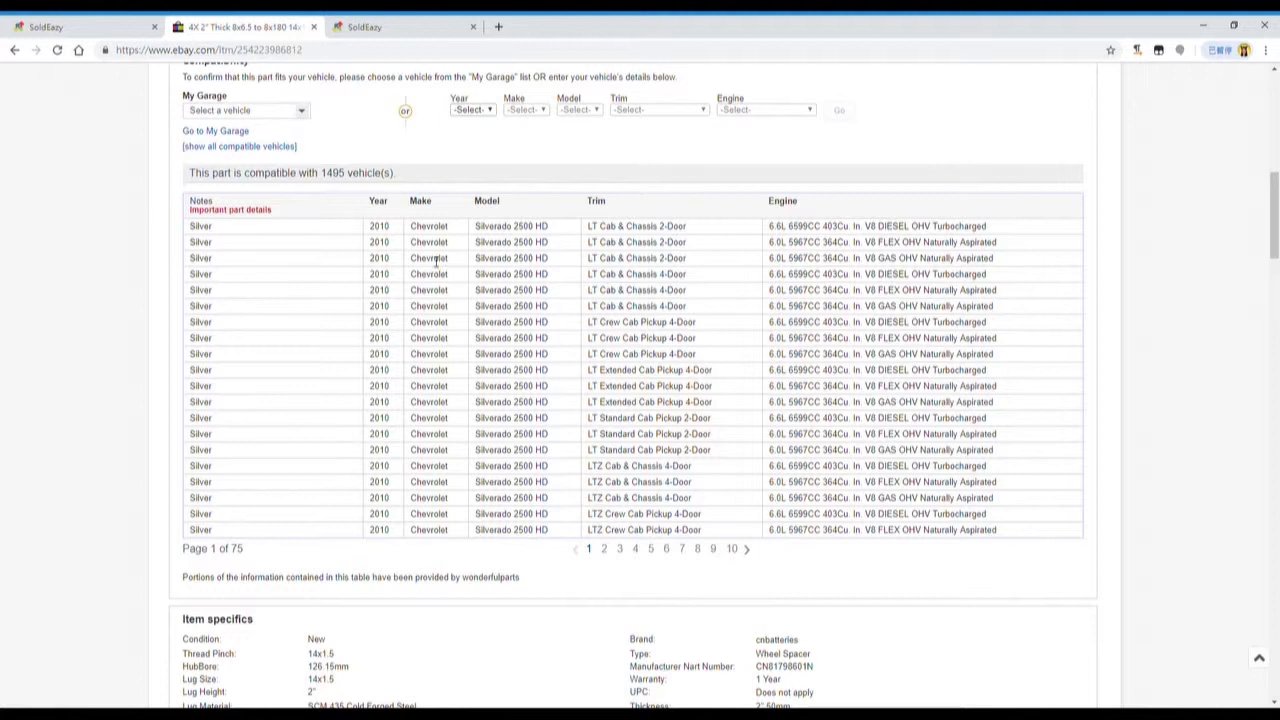
{"action": "double_click", "coordinate": [331, 174]}
{"action": "scroll", "coordinate": [955, 238], "scroll_direction": "up", "scroll_amount": 2}
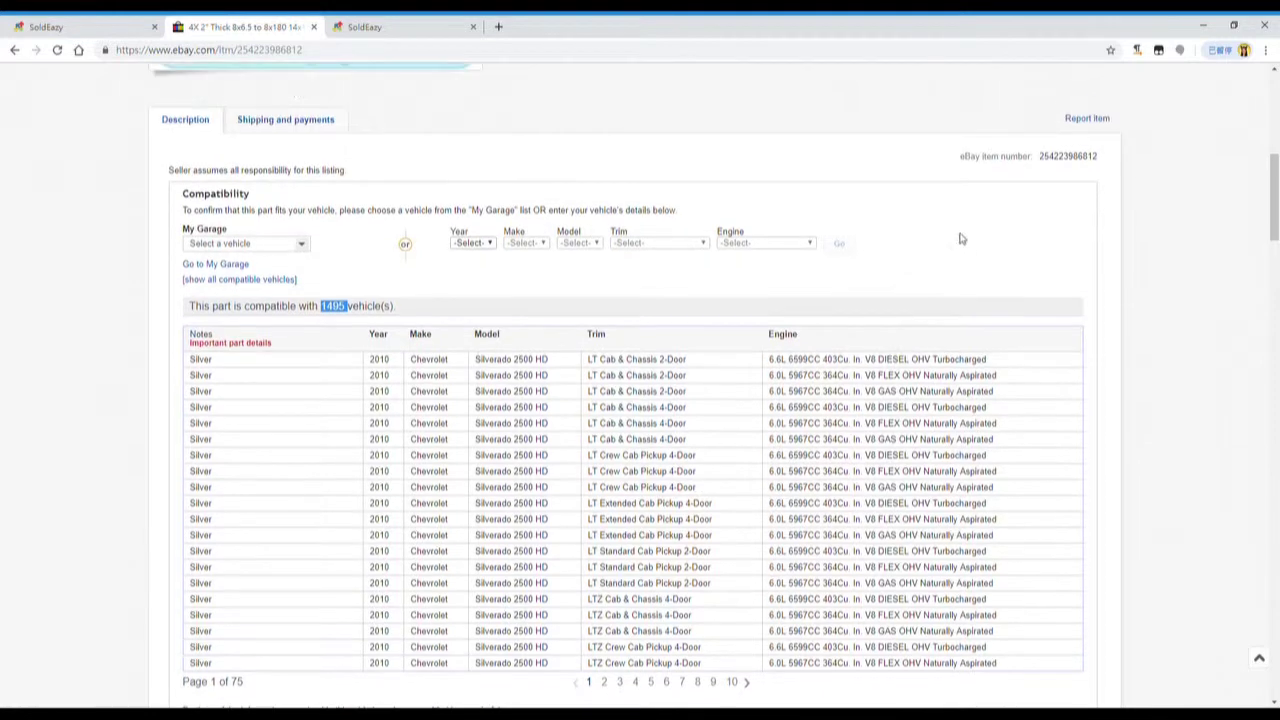
{"action": "double_click", "coordinate": [1068, 157]}
{"action": "key", "text": "ctrl+c"}
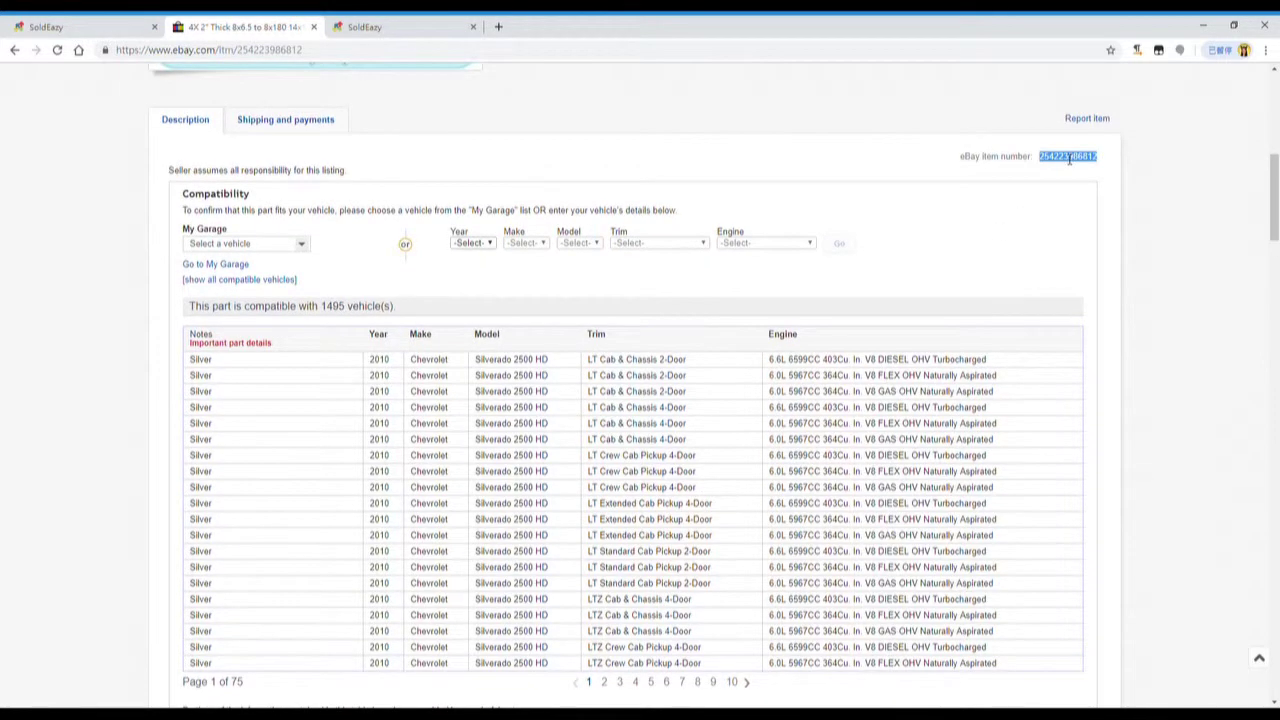
{"action": "left_click", "coordinate": [86, 24]}
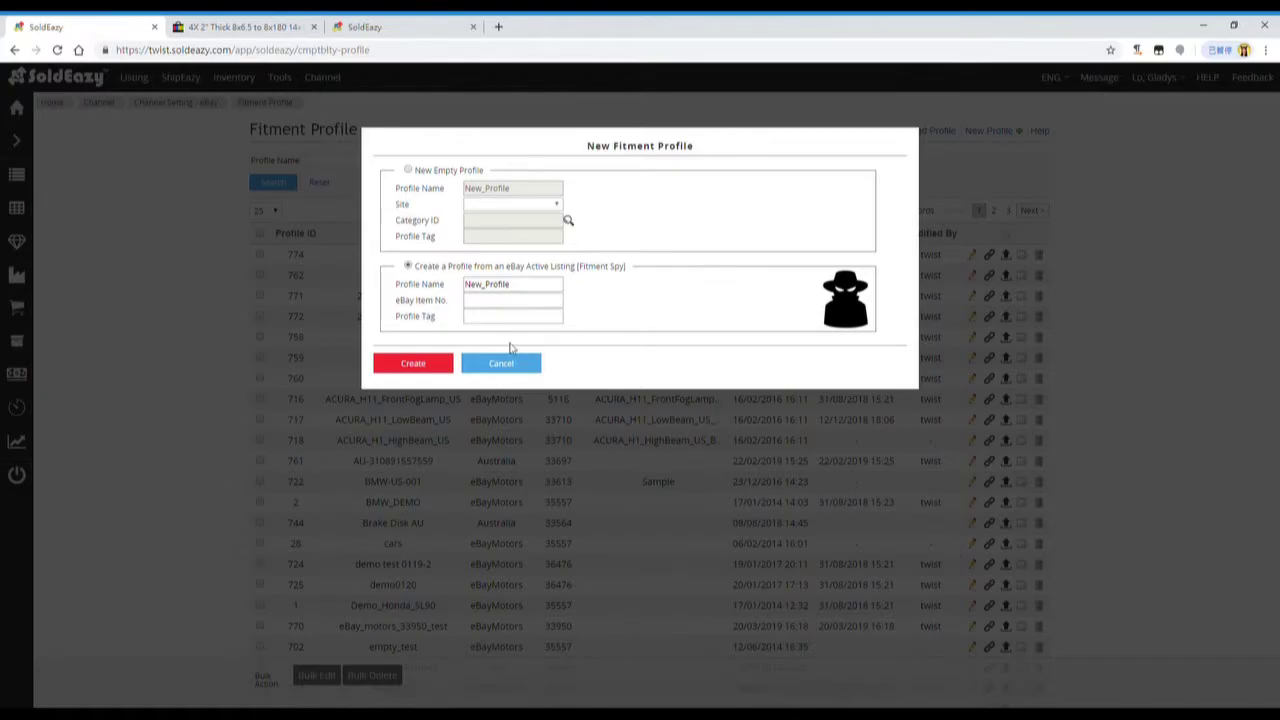
{"action": "left_click", "coordinate": [506, 306]}
{"action": "key", "text": "ctrl+v"}
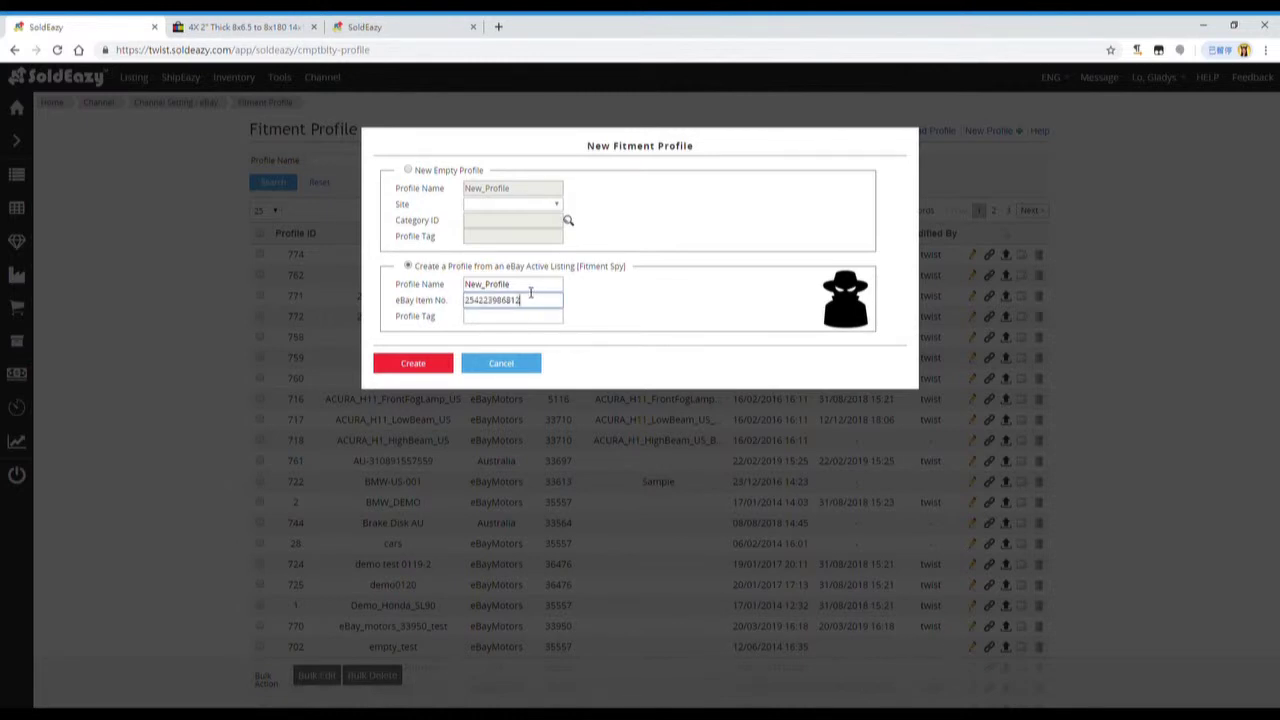
{"action": "left_click_drag", "start_coordinate": [529, 289], "coordinate": [402, 290]}
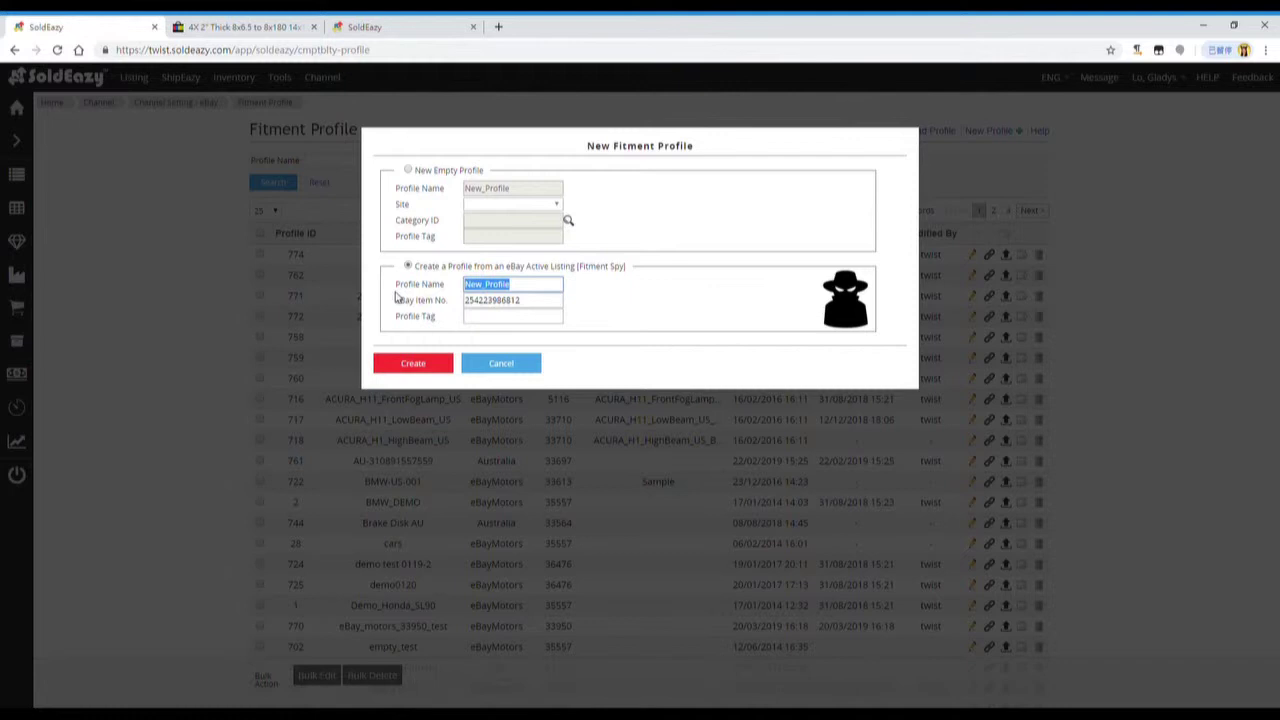
{"action": "type", "text": "soldeazy0517-3"}
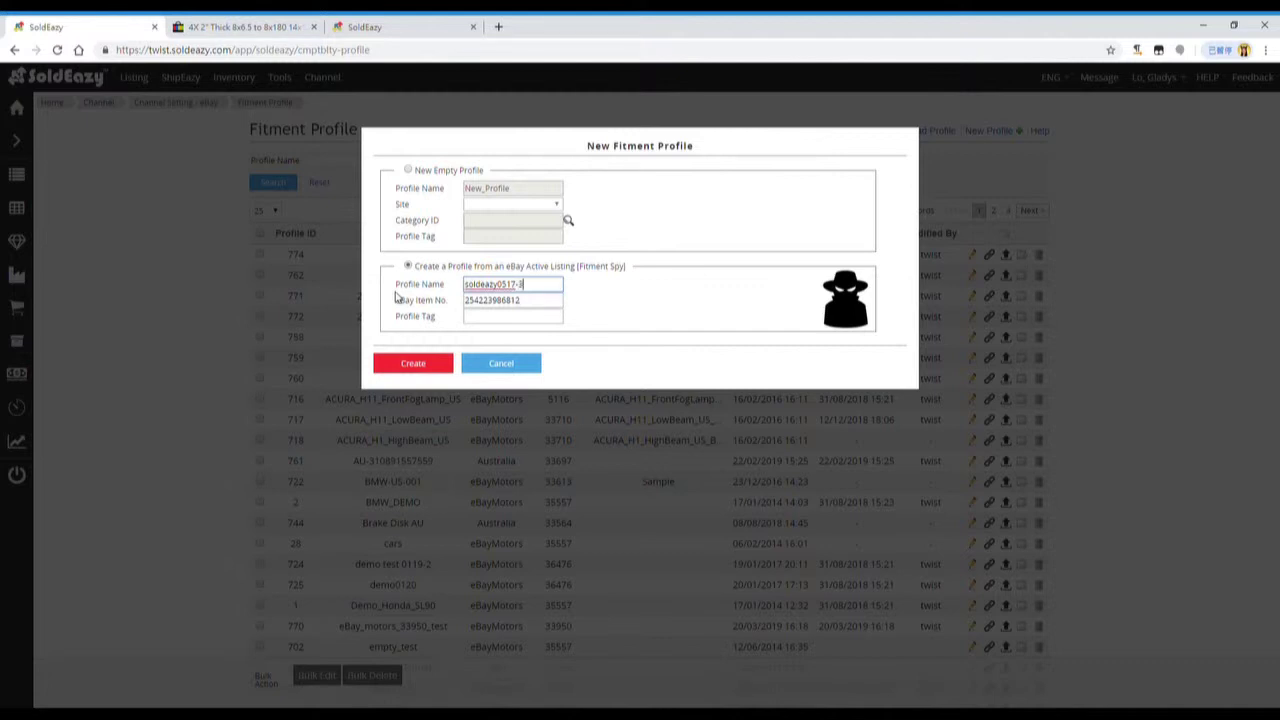
{"action": "left_click", "coordinate": [436, 366]}
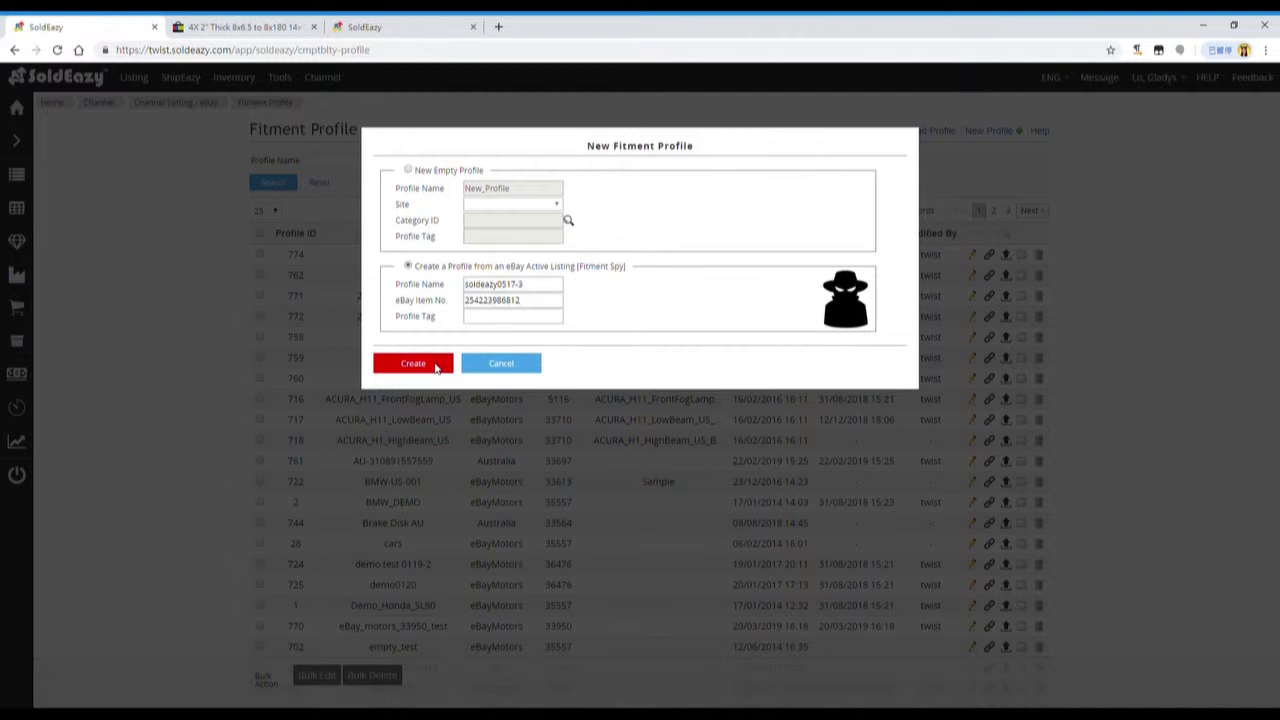
{"action": "left_click", "coordinate": [436, 368]}
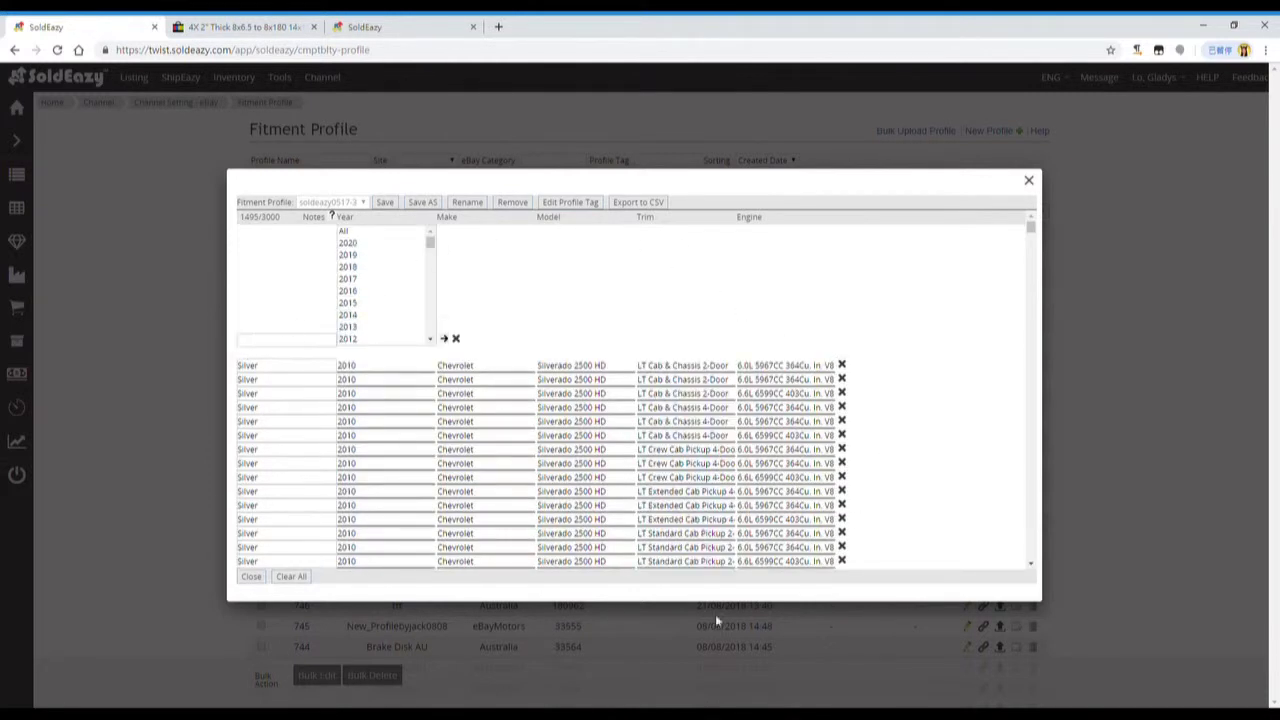
Step: Review the imported fitment count and vehicle rows in the new profile, and close the profile window
{"action": "double_click", "coordinate": [251, 219]}
{"action": "scroll", "coordinate": [895, 386], "scroll_direction": "down", "scroll_amount": 2}
{"action": "scroll", "coordinate": [895, 386], "scroll_direction": "down", "scroll_amount": 1}
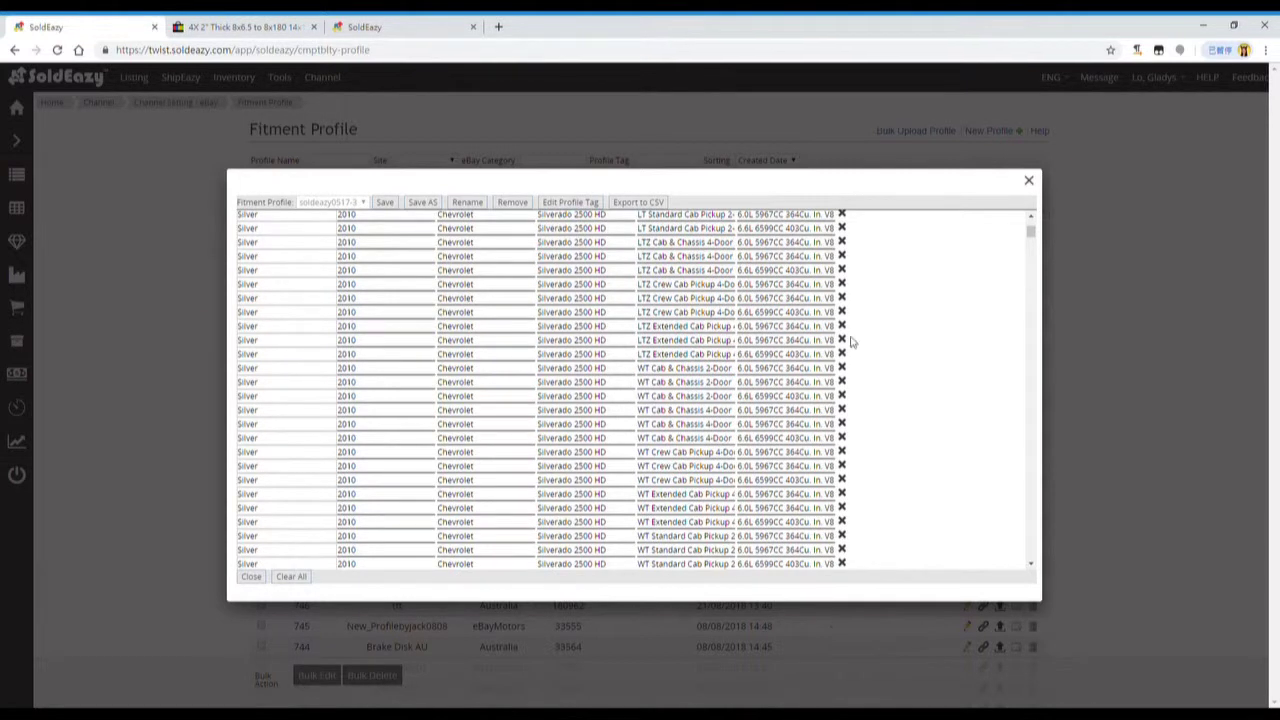
{"action": "scroll", "coordinate": [756, 353], "scroll_direction": "up", "scroll_amount": 4}
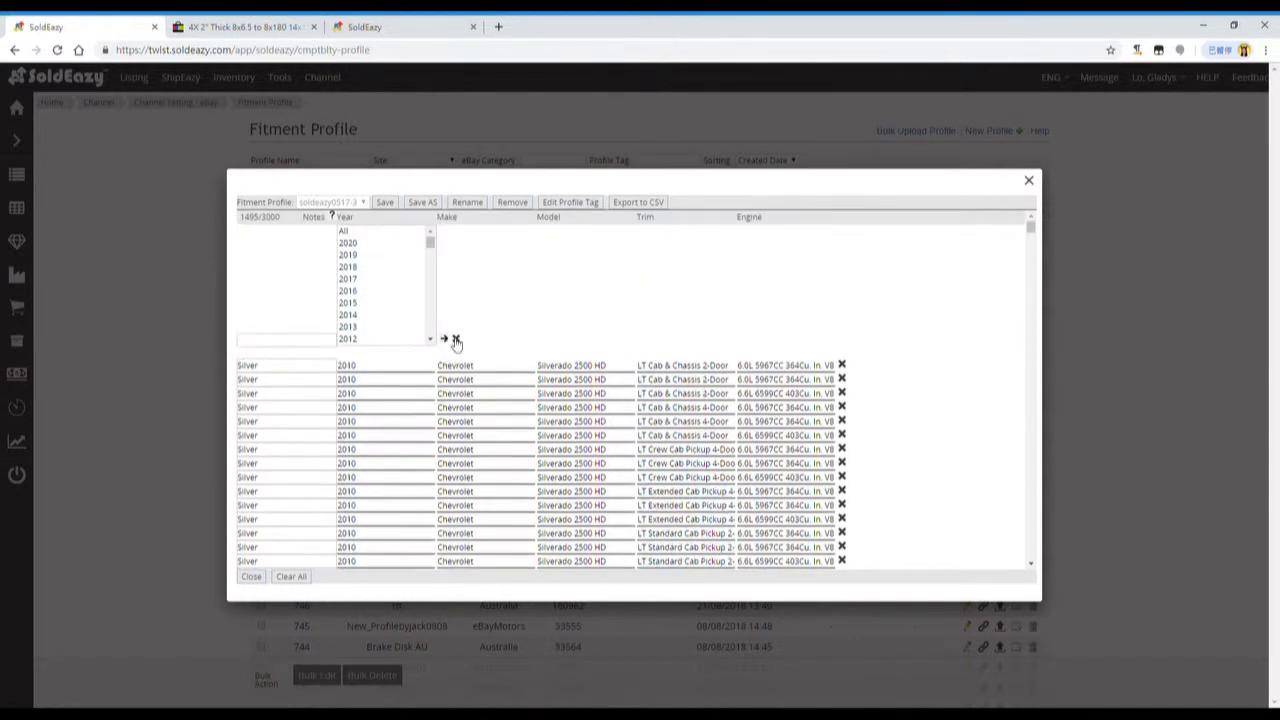
{"action": "left_click", "coordinate": [1030, 181]}
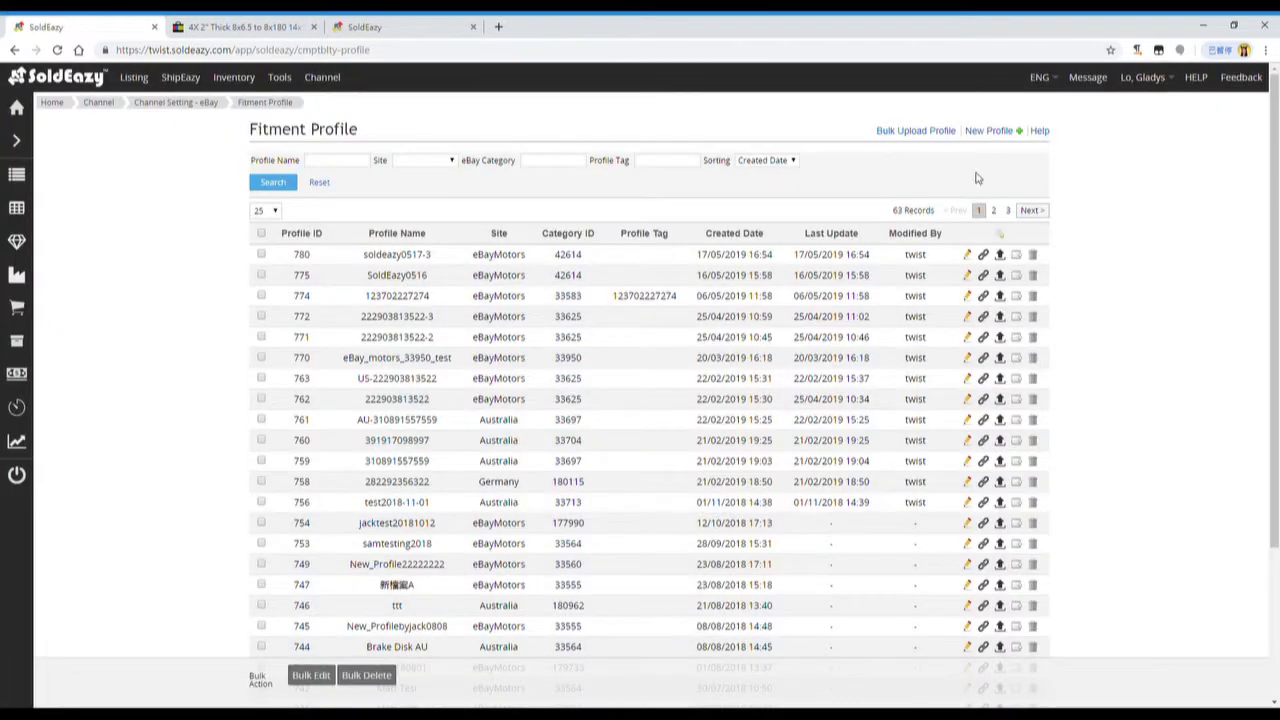
Step: Return to the datasheet list and open the BRIGHTZ CCFL fog lamp listing for editing
{"action": "left_click", "coordinate": [410, 30]}
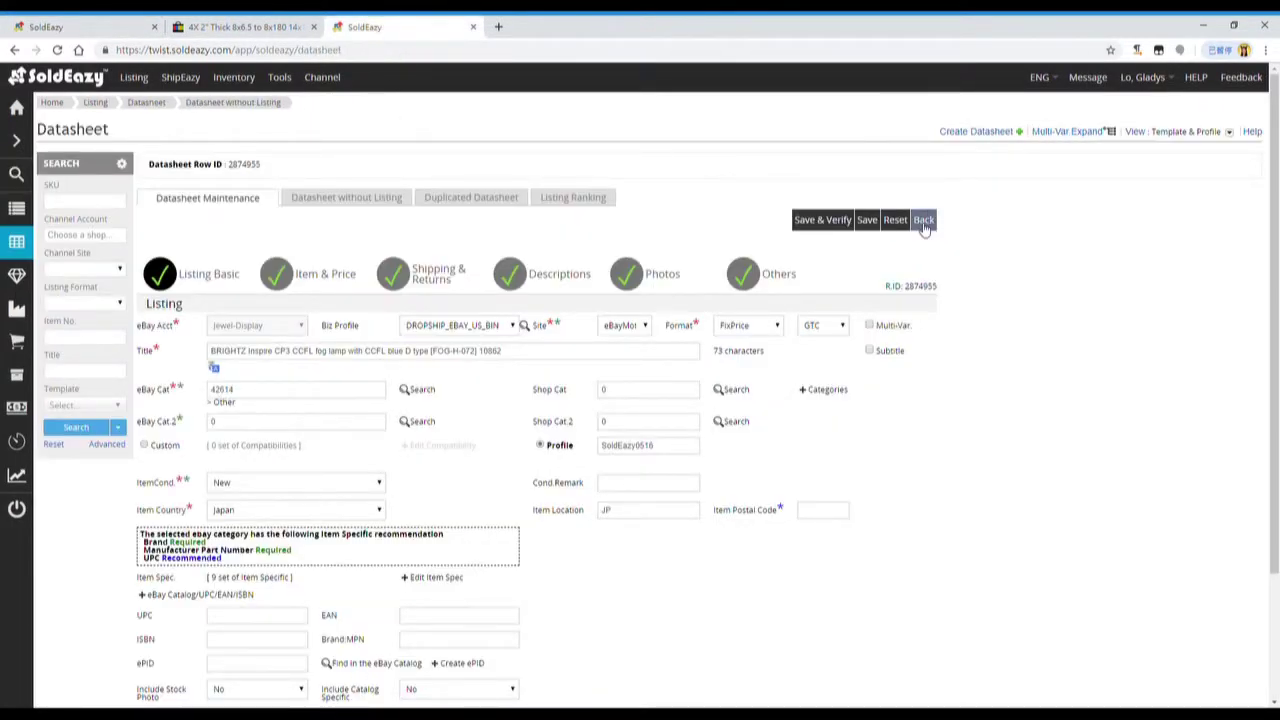
{"action": "left_click", "coordinate": [921, 220]}
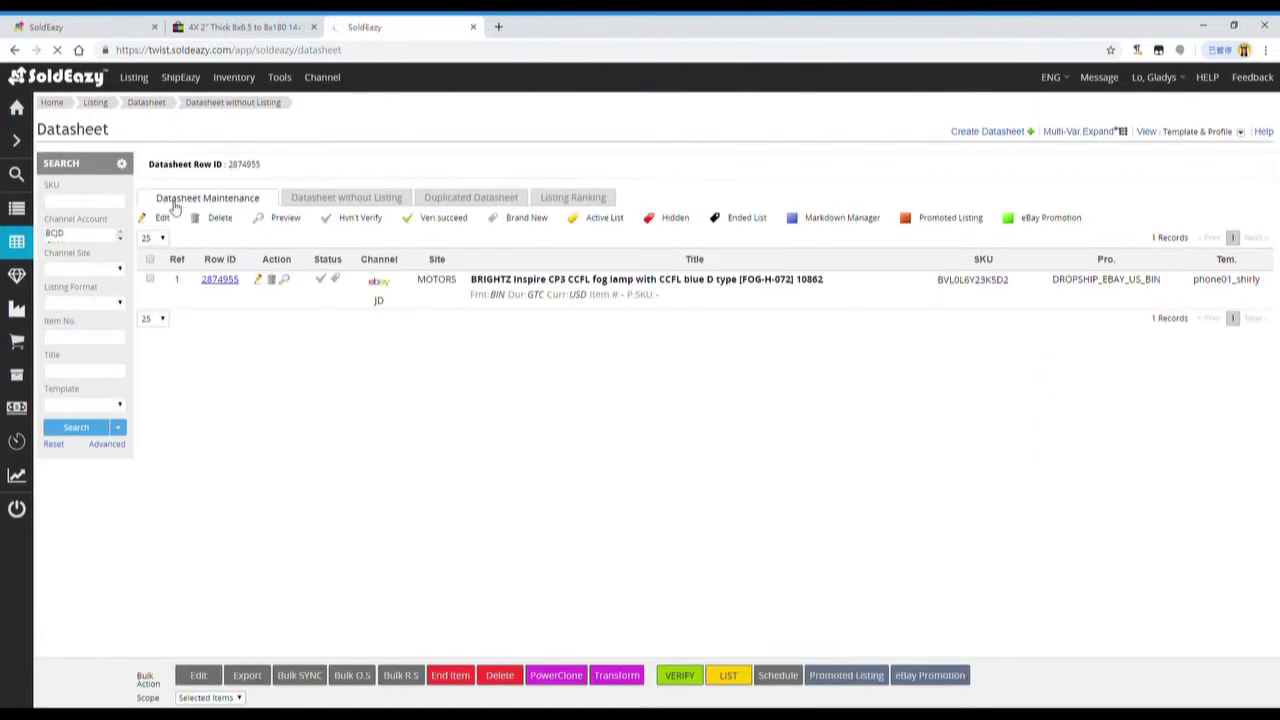
{"action": "left_click", "coordinate": [134, 77]}
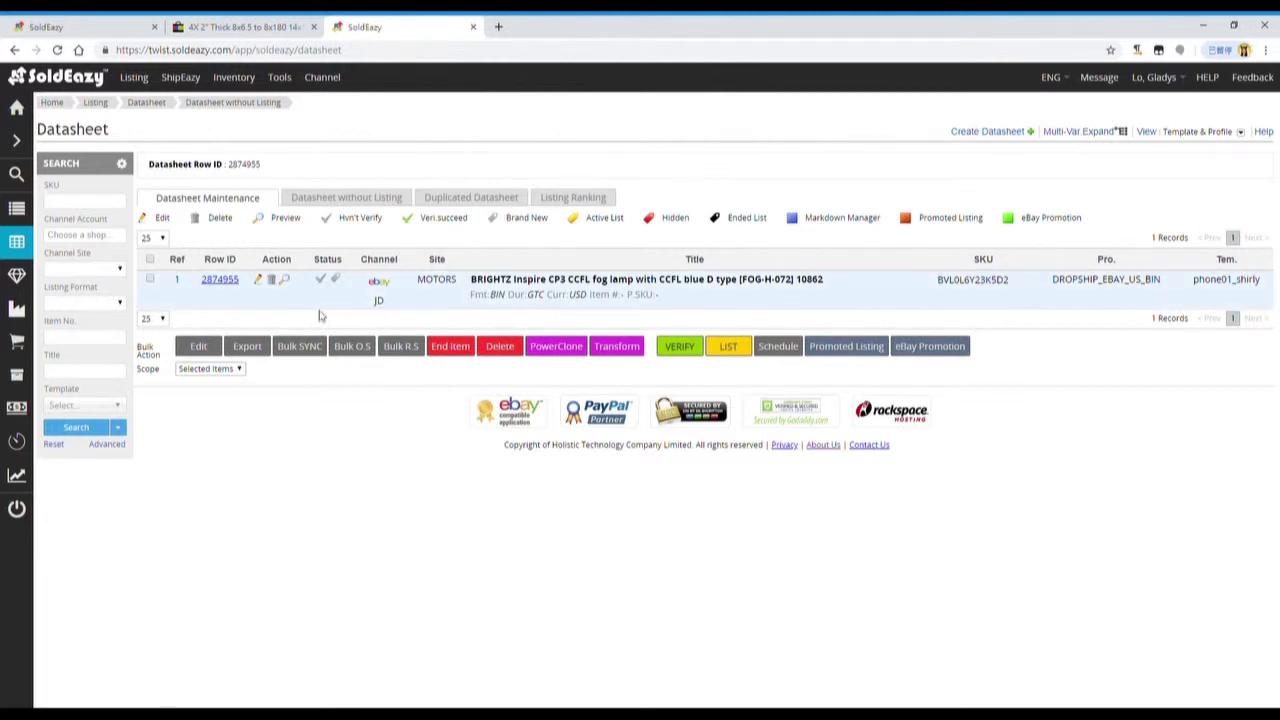
{"action": "left_click", "coordinate": [259, 282]}
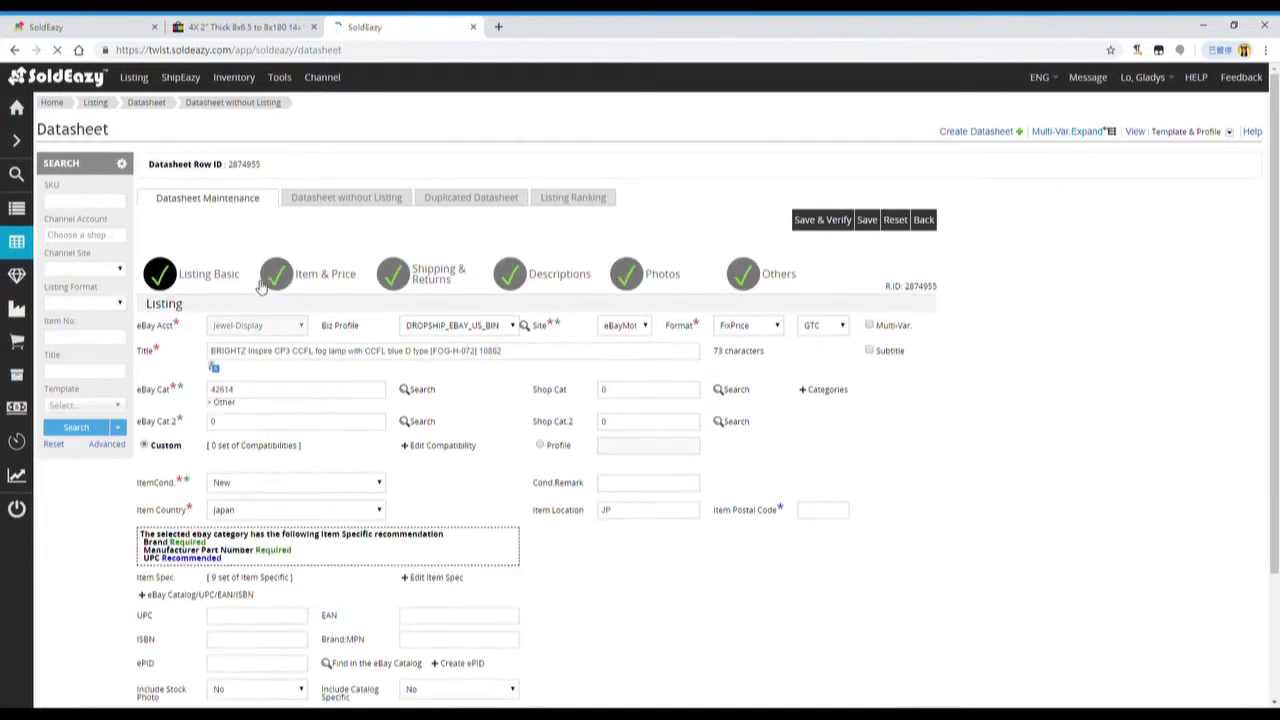
Step: Switch the listing's compatibility from Custom to Profile and assign the fitment profile soldeazy0517-3
{"action": "left_click", "coordinate": [541, 447]}
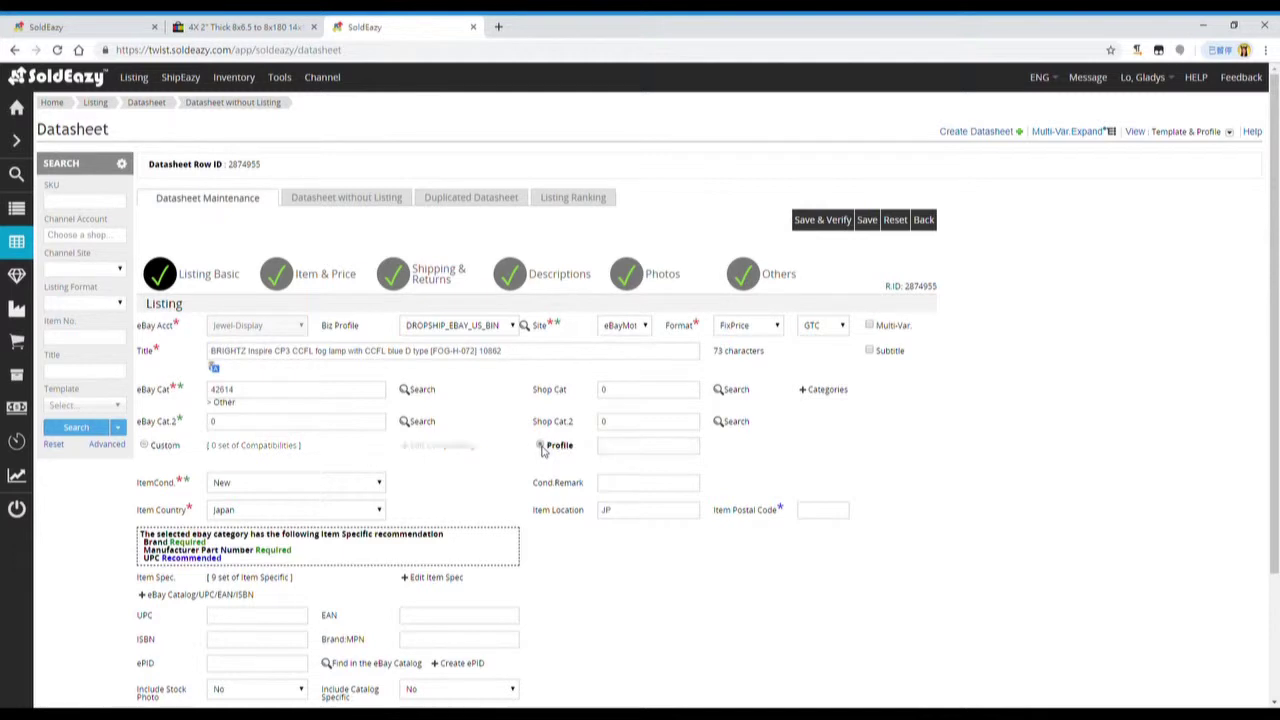
{"action": "left_click", "coordinate": [663, 447]}
{"action": "type", "text": "so"}
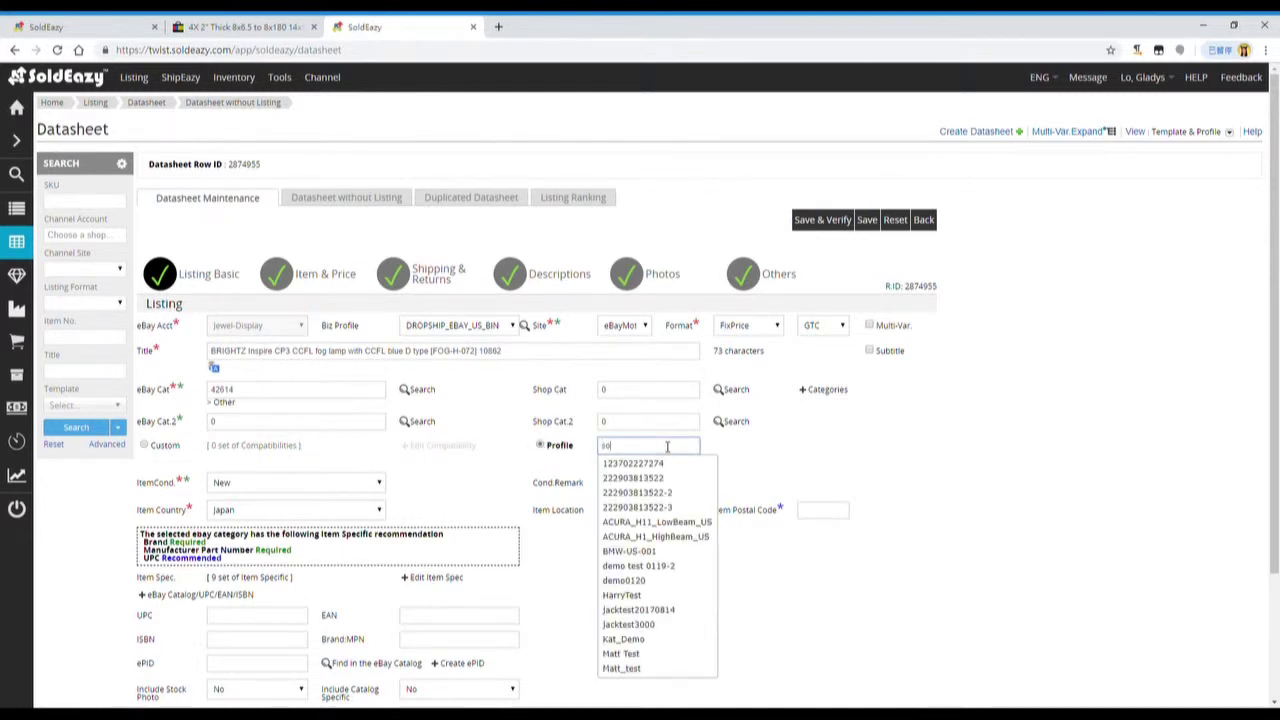
{"action": "type", "text": "ldeazy05"}
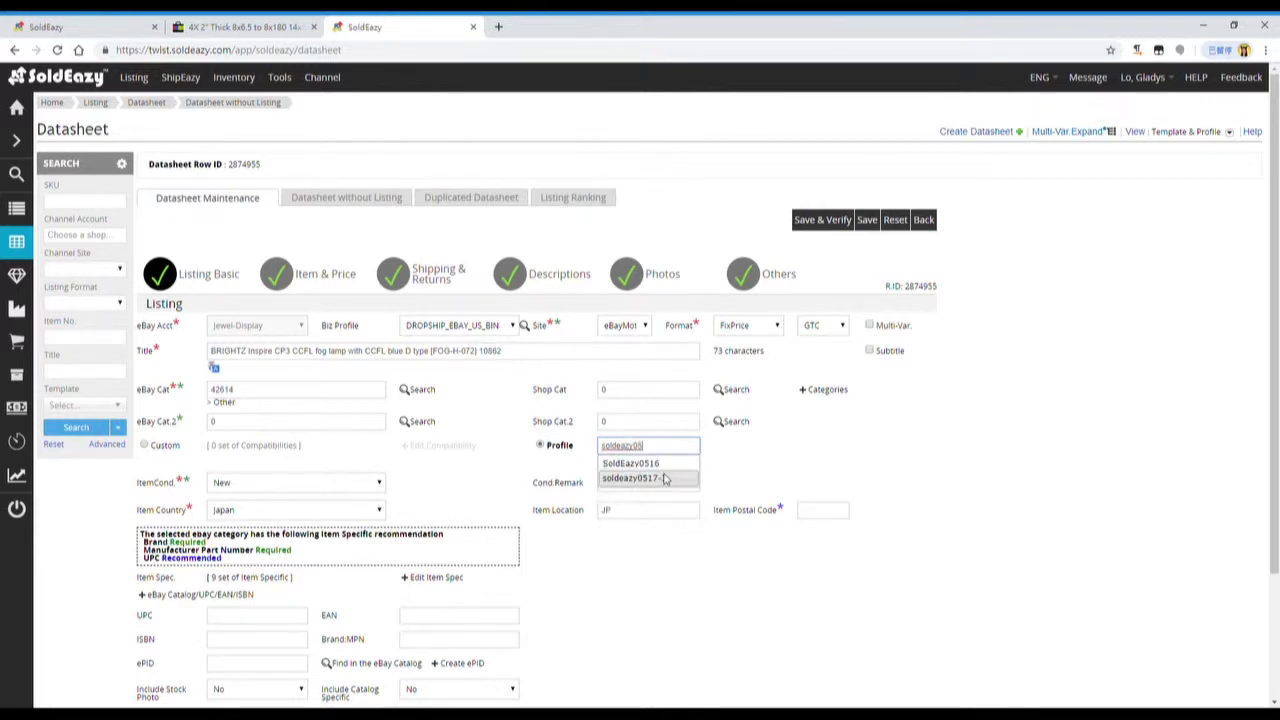
{"action": "left_click", "coordinate": [668, 478]}
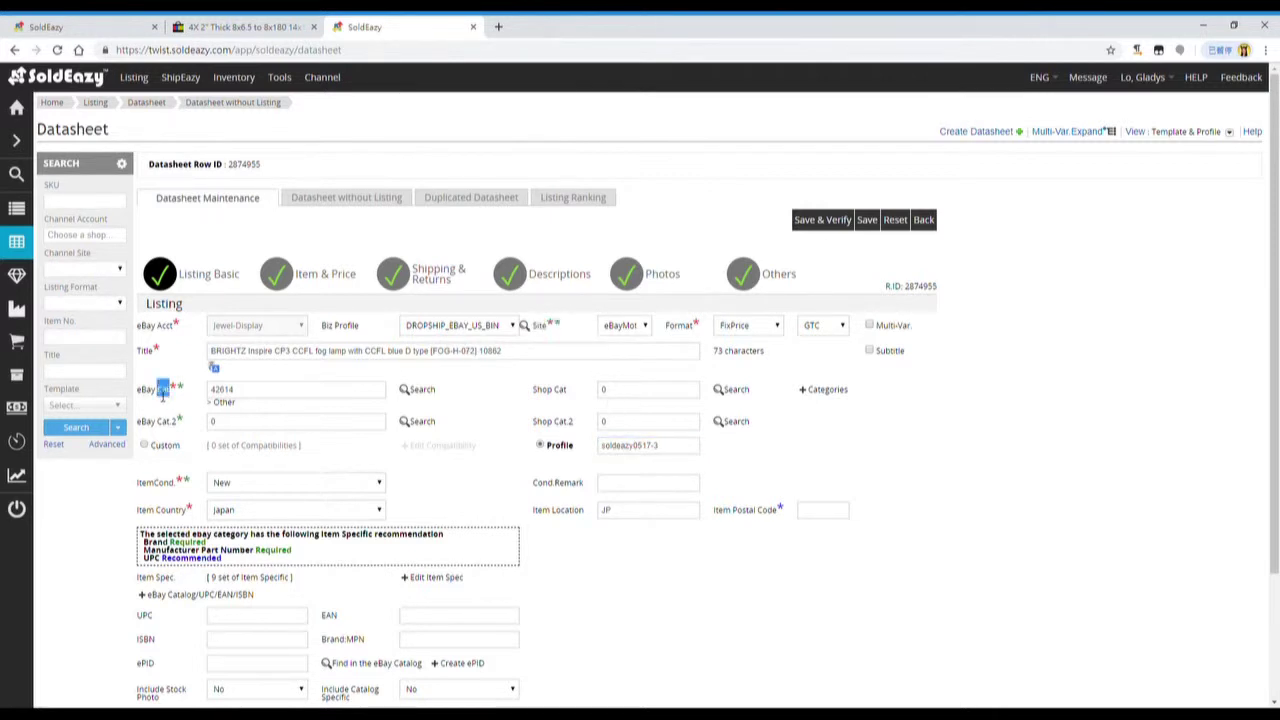
Step: Check the listing's site, eBay category, record ID and assigned fitment profile against each other
{"action": "left_click", "coordinate": [617, 329]}
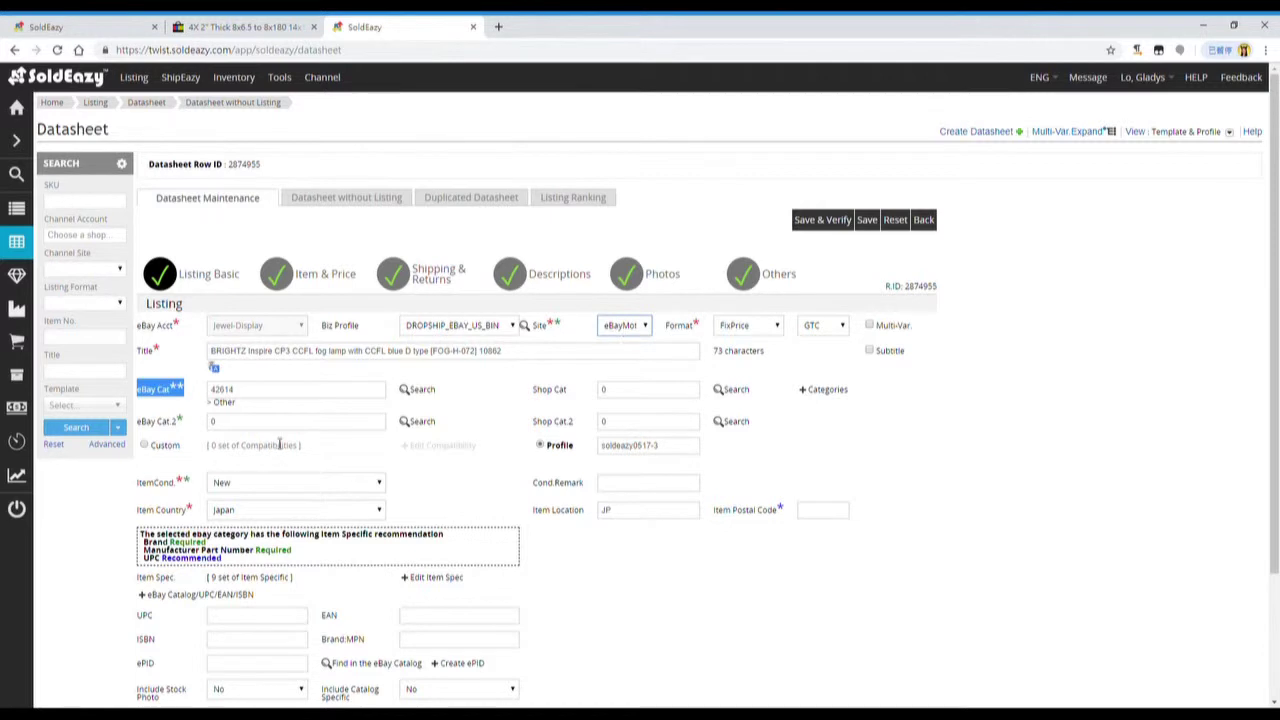
{"action": "double_click", "coordinate": [237, 395]}
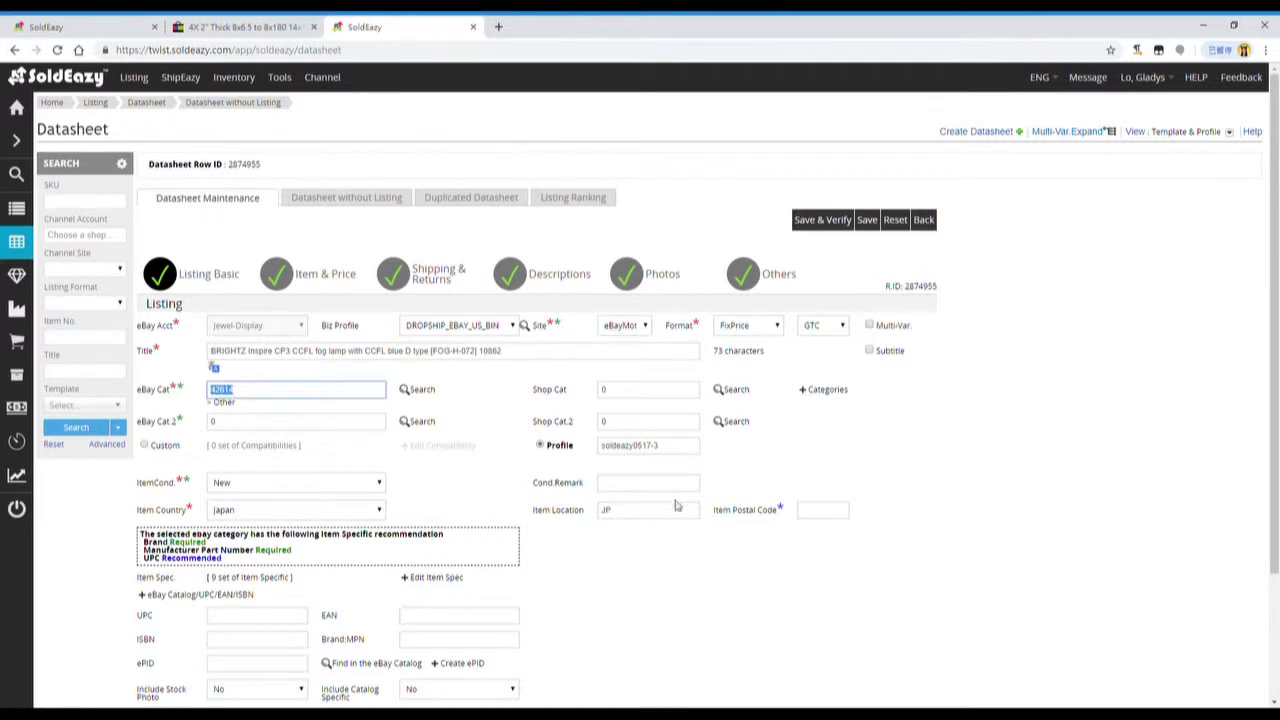
{"action": "left_click", "coordinate": [666, 450]}
{"action": "left_click", "coordinate": [628, 452]}
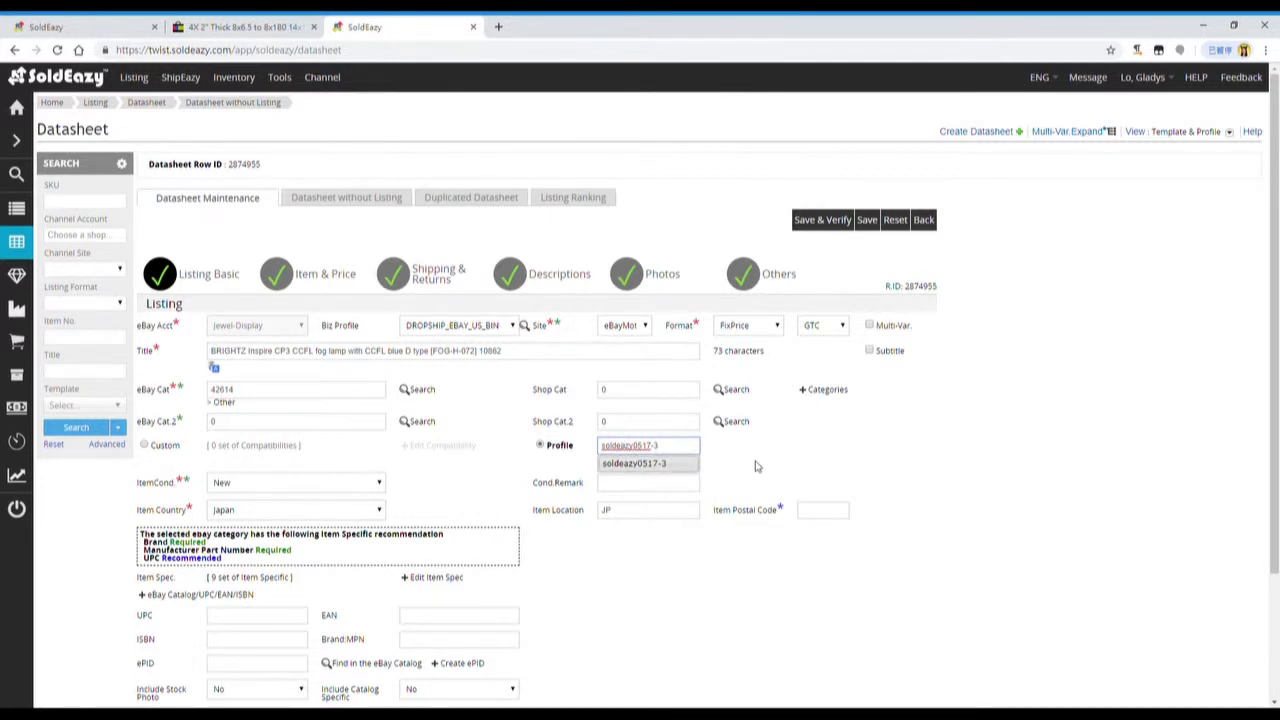
{"action": "left_click", "coordinate": [678, 462]}
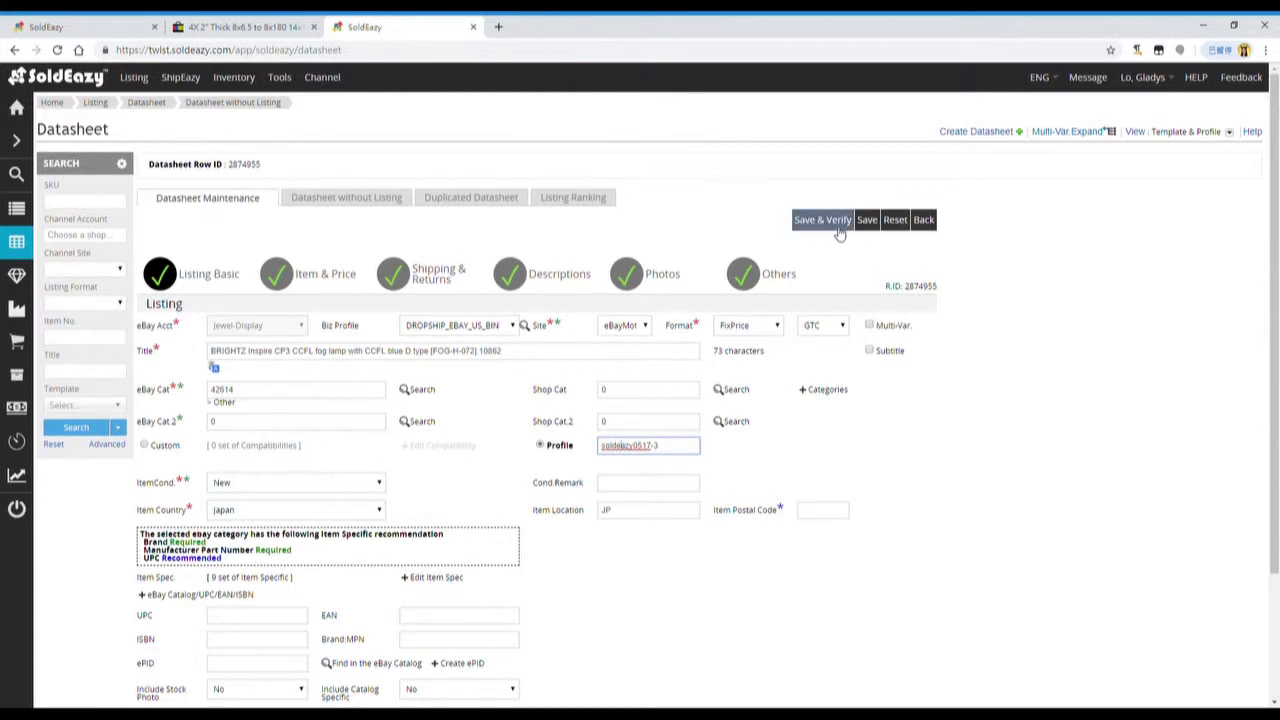
{"action": "double_click", "coordinate": [928, 288]}
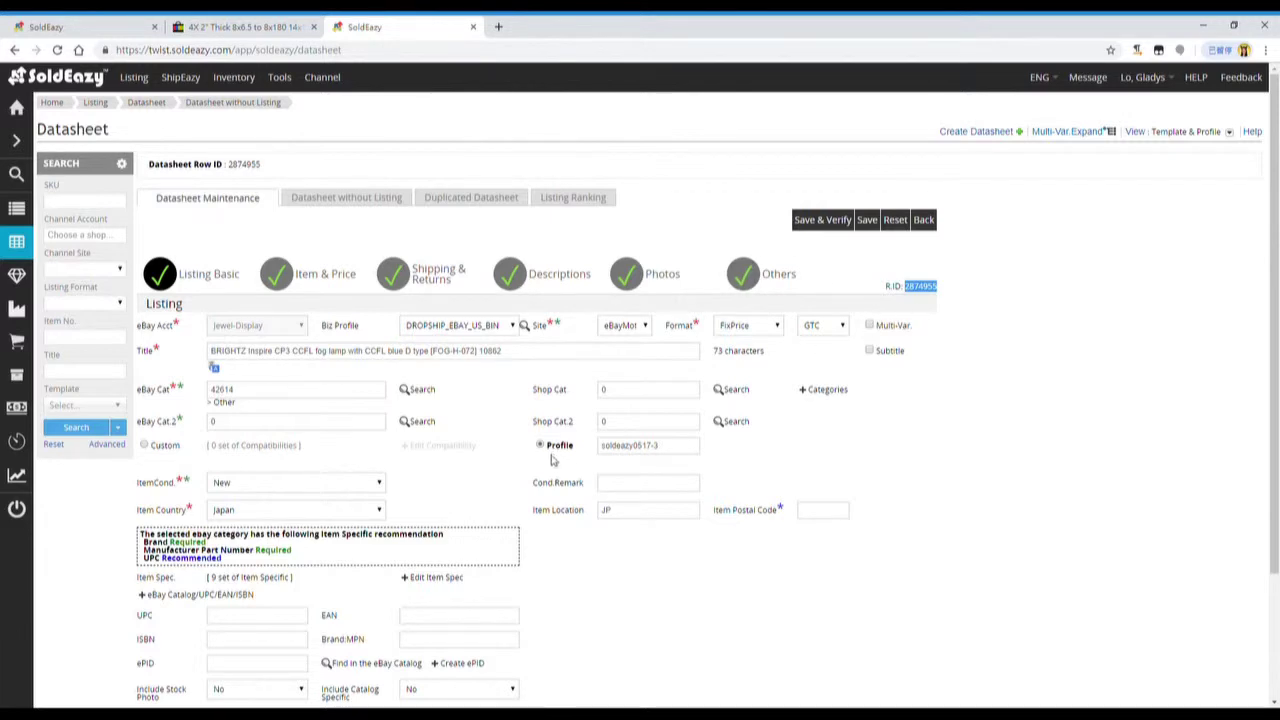
{"action": "left_click", "coordinate": [631, 449]}
{"action": "triple_click", "coordinate": [679, 451]}
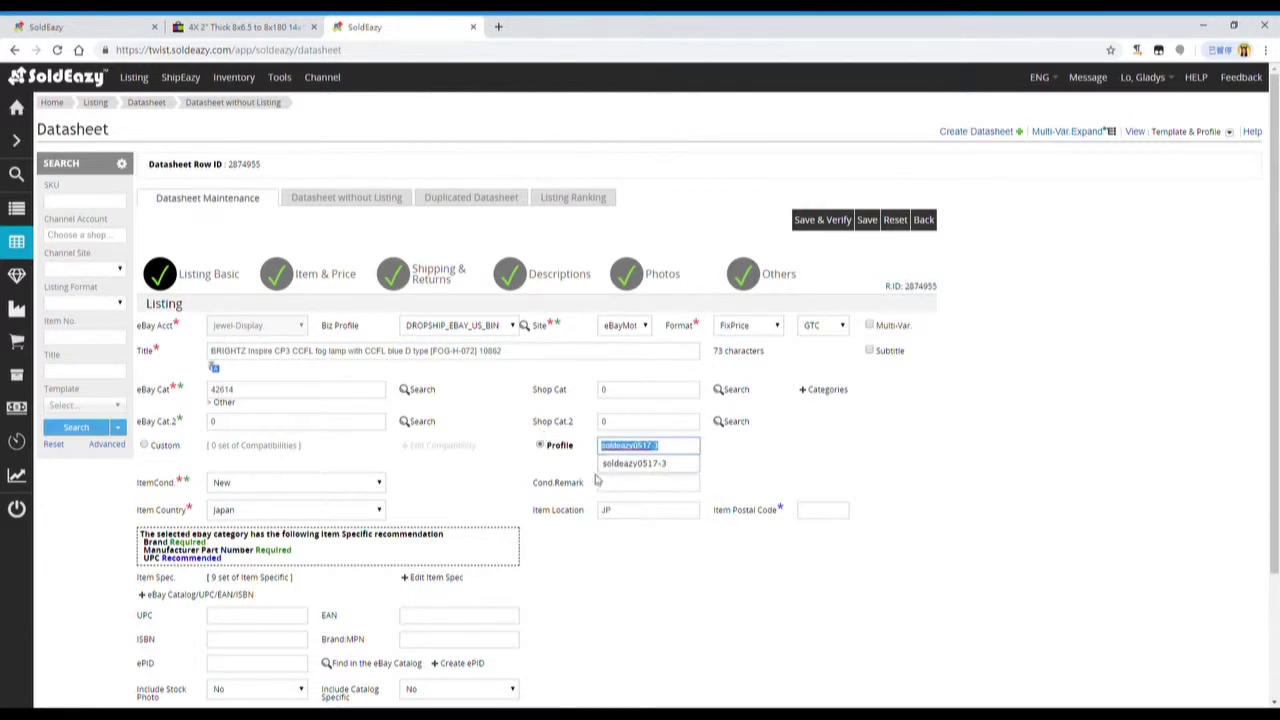
{"action": "left_click", "coordinate": [108, 30]}
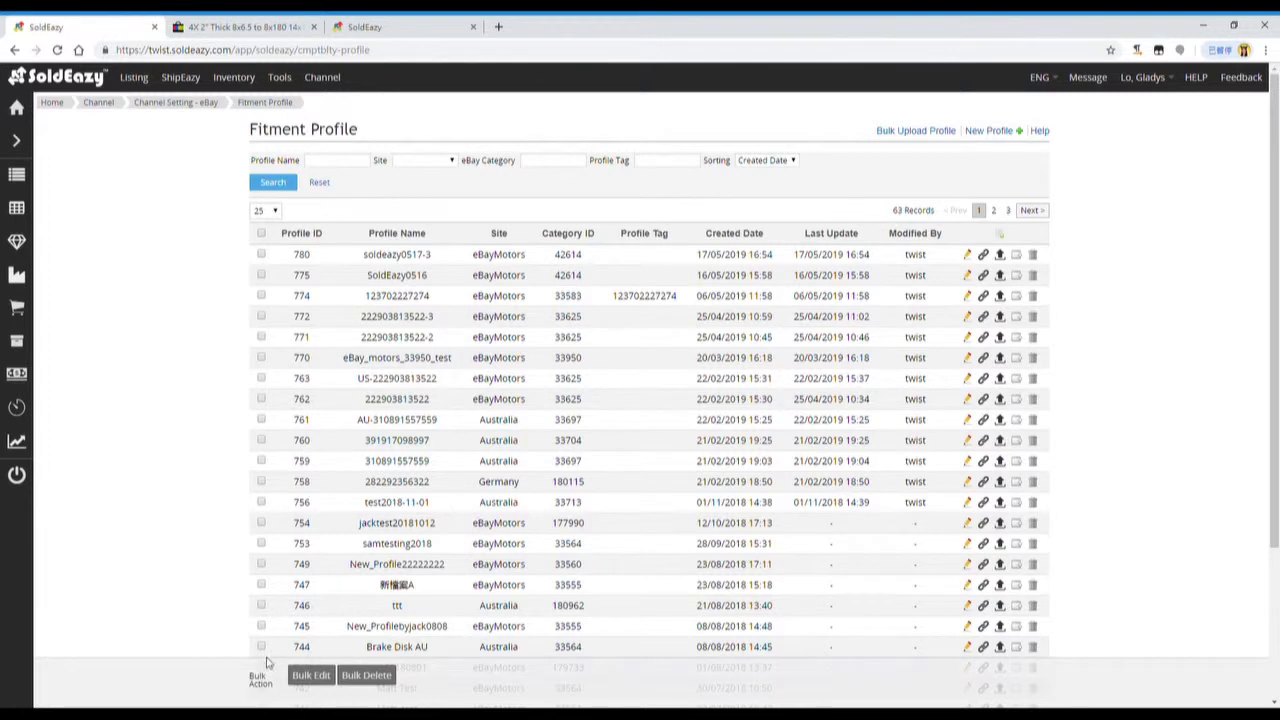
{"action": "left_click", "coordinate": [400, 260]}
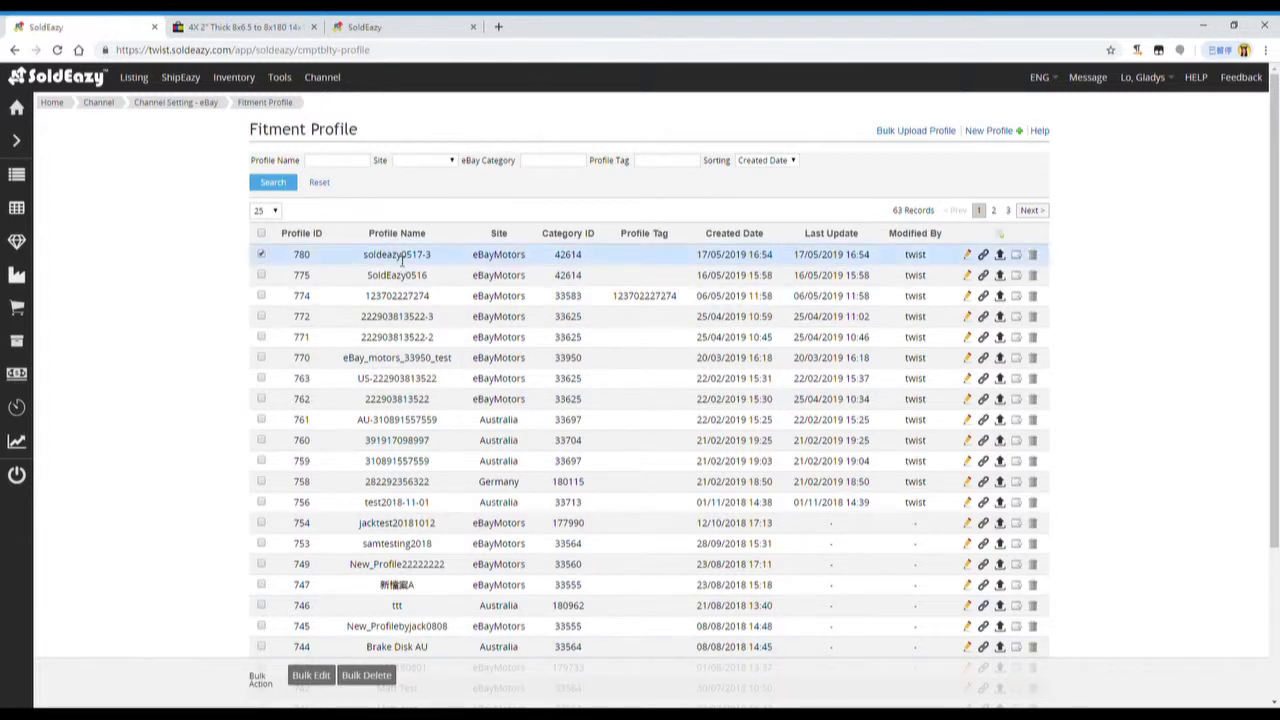
{"action": "left_click", "coordinate": [399, 276]}
{"action": "left_click", "coordinate": [398, 297]}
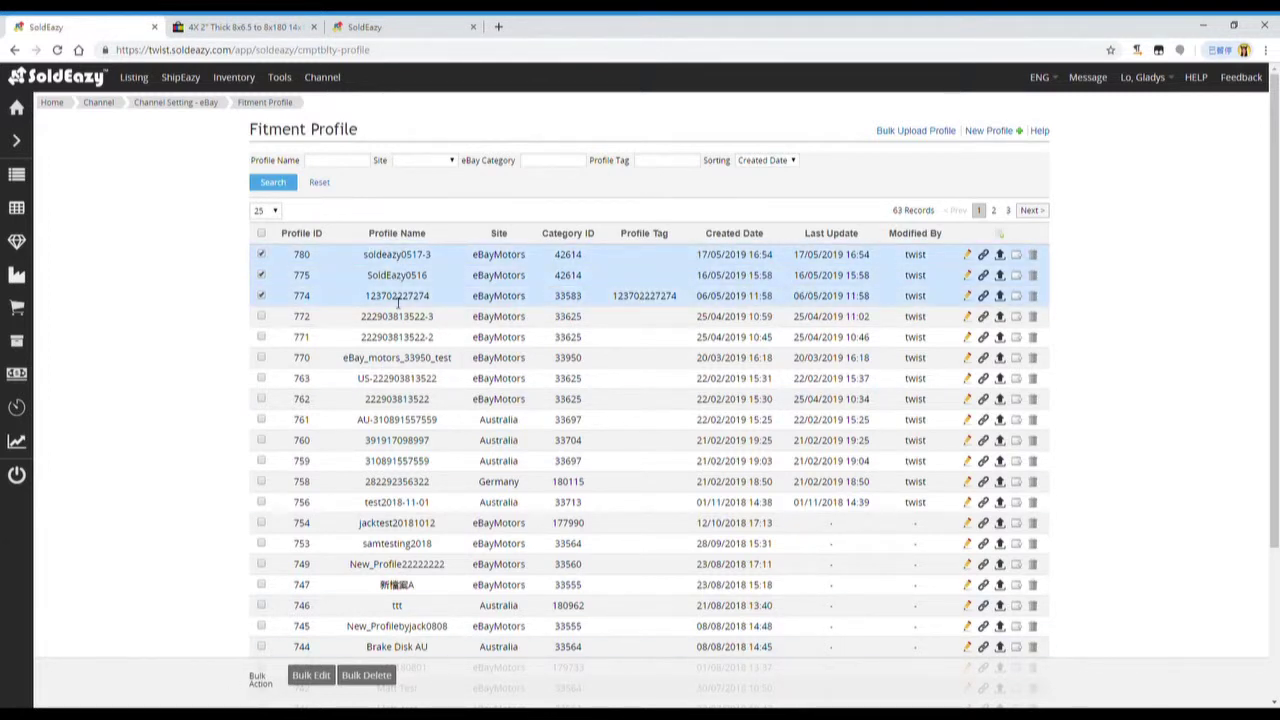
{"action": "left_click", "coordinate": [310, 680]}
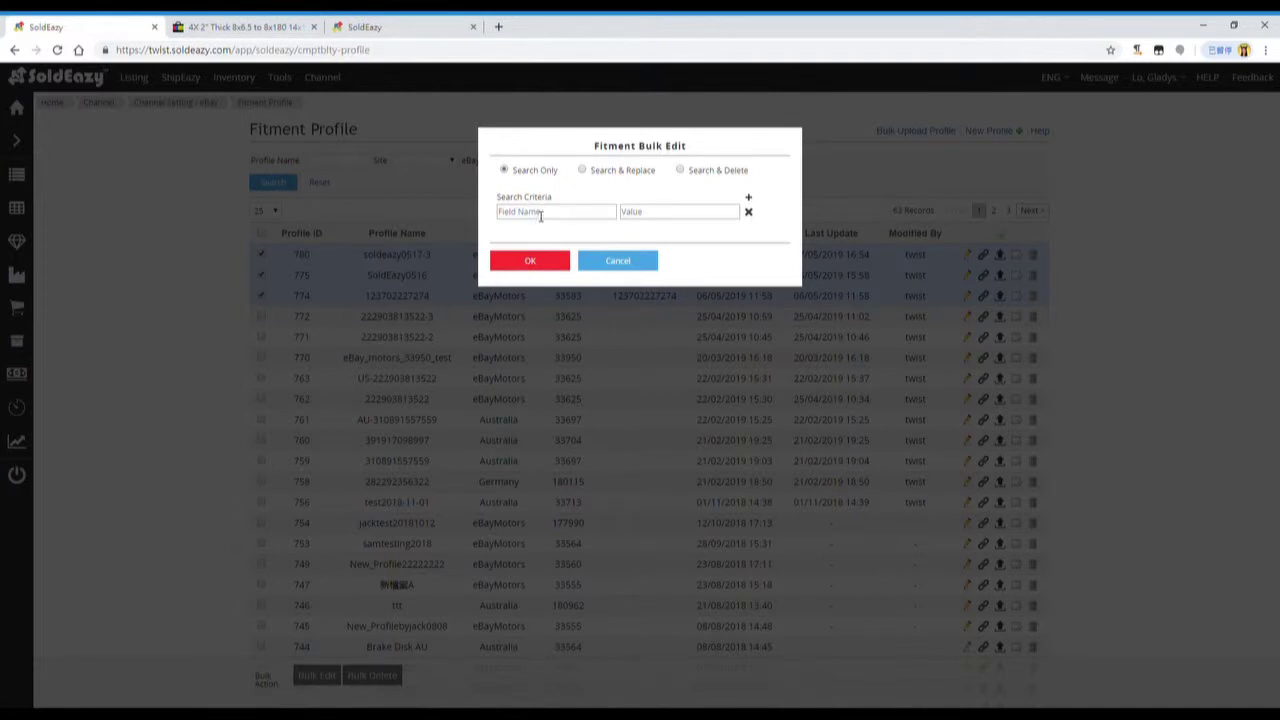
Step: Try bulk edit search criteria for the year and brand fields with empty values, and cancel the bulk edit
{"action": "left_click", "coordinate": [540, 216]}
{"action": "type", "text": "year"}
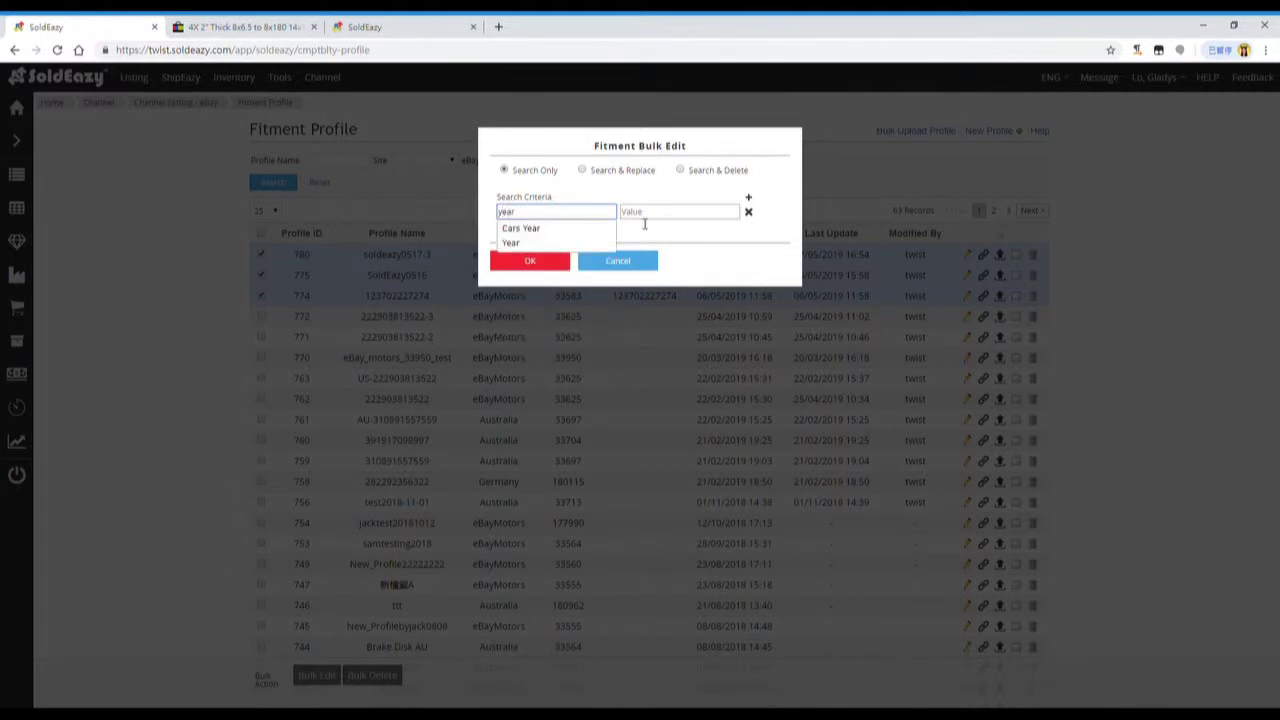
{"action": "left_click", "coordinate": [643, 216]}
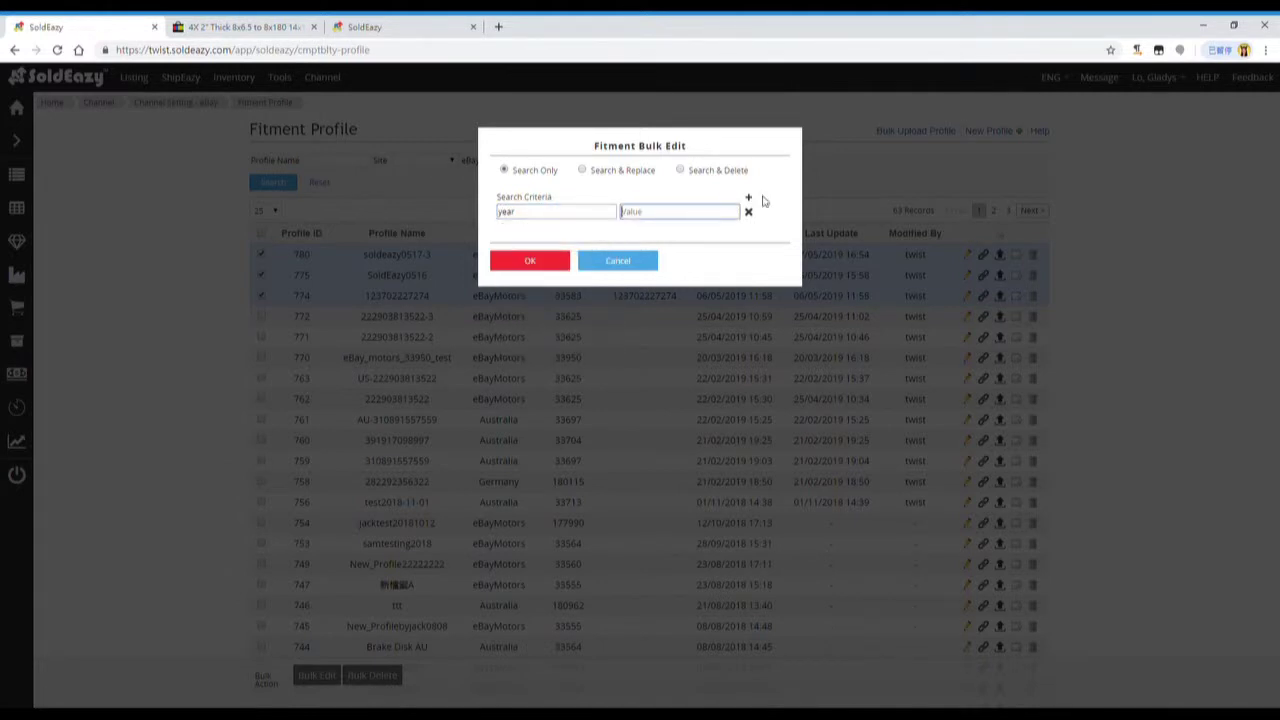
{"action": "left_click", "coordinate": [749, 198]}
{"action": "left_click", "coordinate": [592, 238]}
{"action": "type", "text": "brand"}
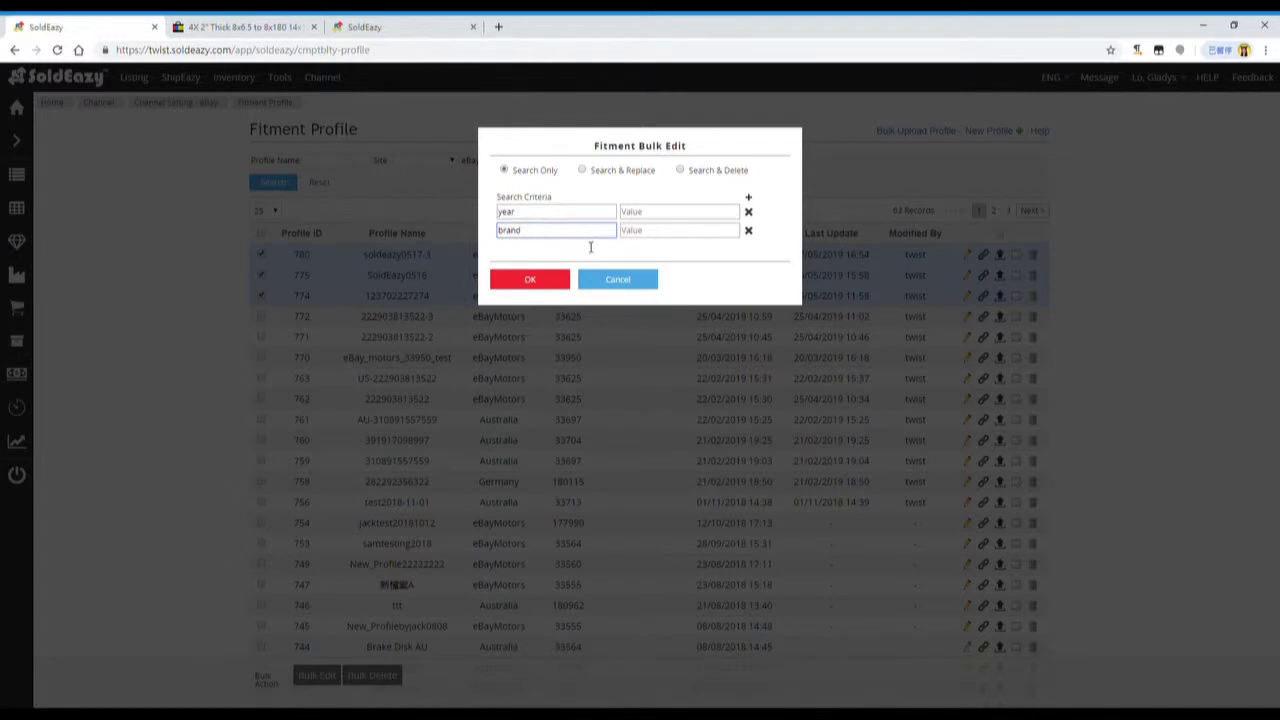
{"action": "left_click", "coordinate": [620, 280]}
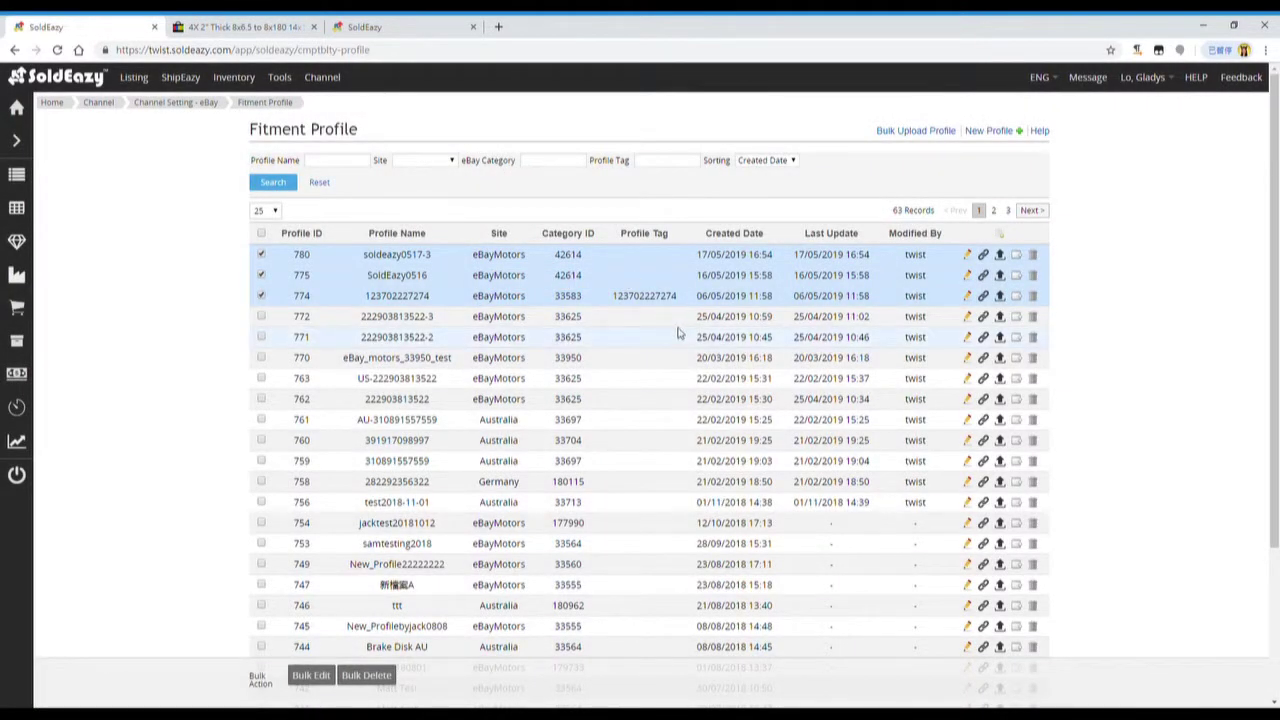
{"action": "left_click", "coordinate": [915, 282]}
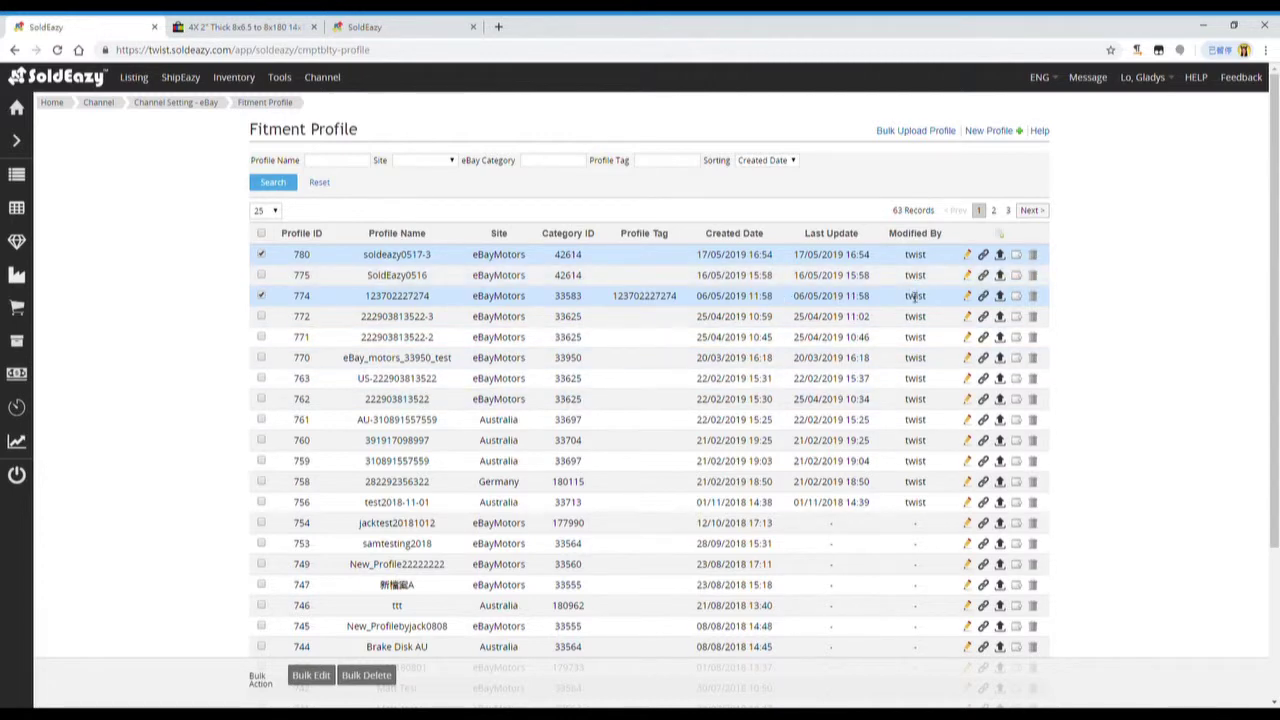
{"action": "left_click", "coordinate": [914, 297]}
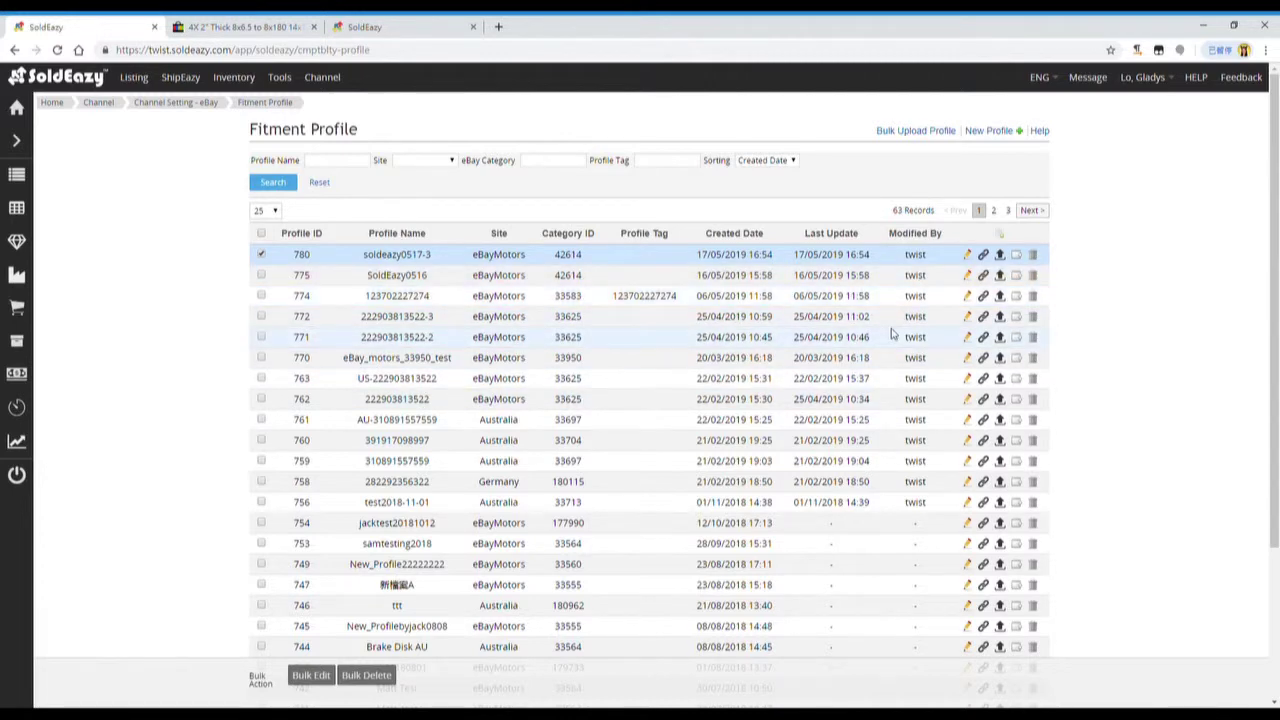
{"action": "left_click", "coordinate": [967, 298]}
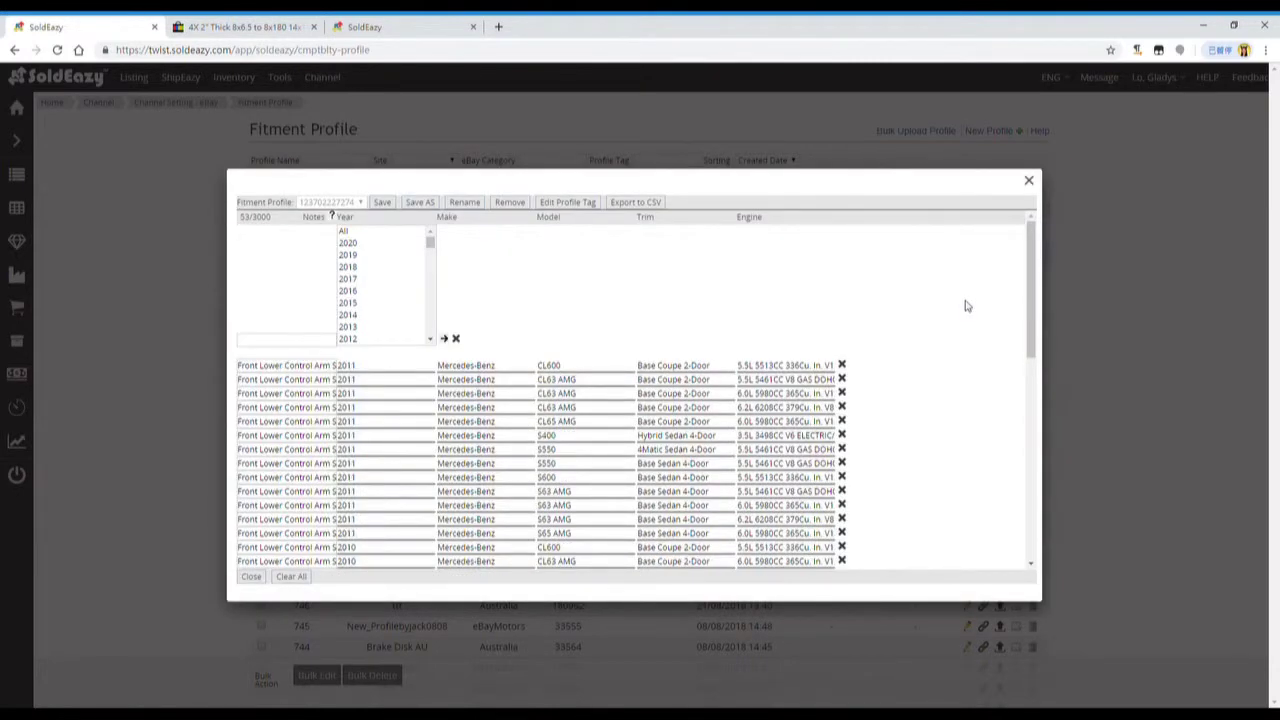
{"action": "scroll", "coordinate": [846, 395], "scroll_direction": "down", "scroll_amount": 3}
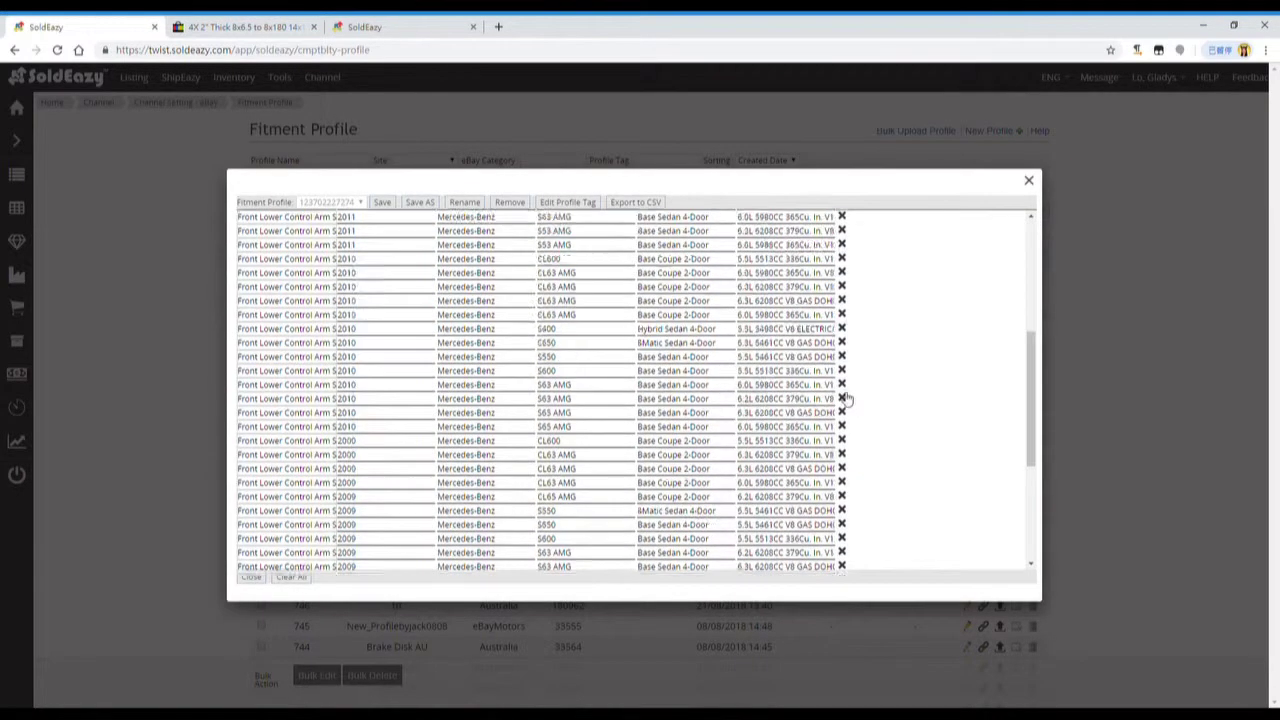
{"action": "left_click", "coordinate": [1029, 182]}
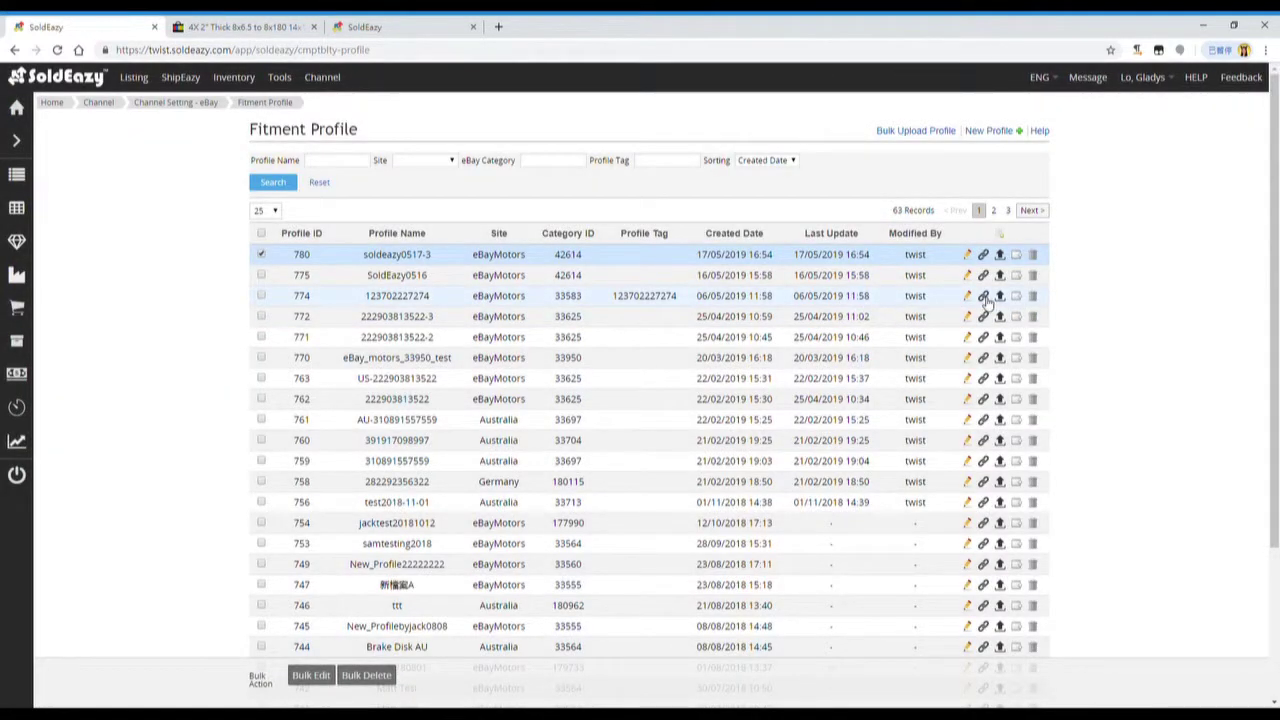
{"action": "left_click", "coordinate": [983, 296]}
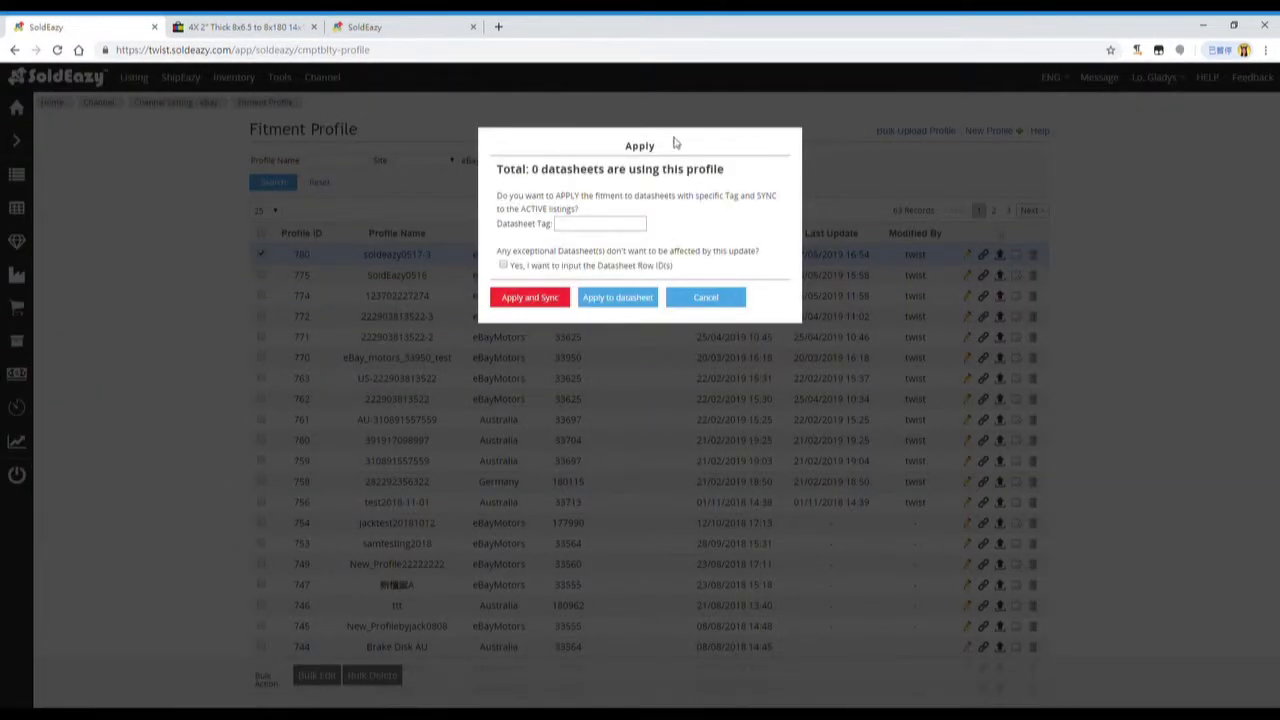
{"action": "left_click", "coordinate": [705, 297]}
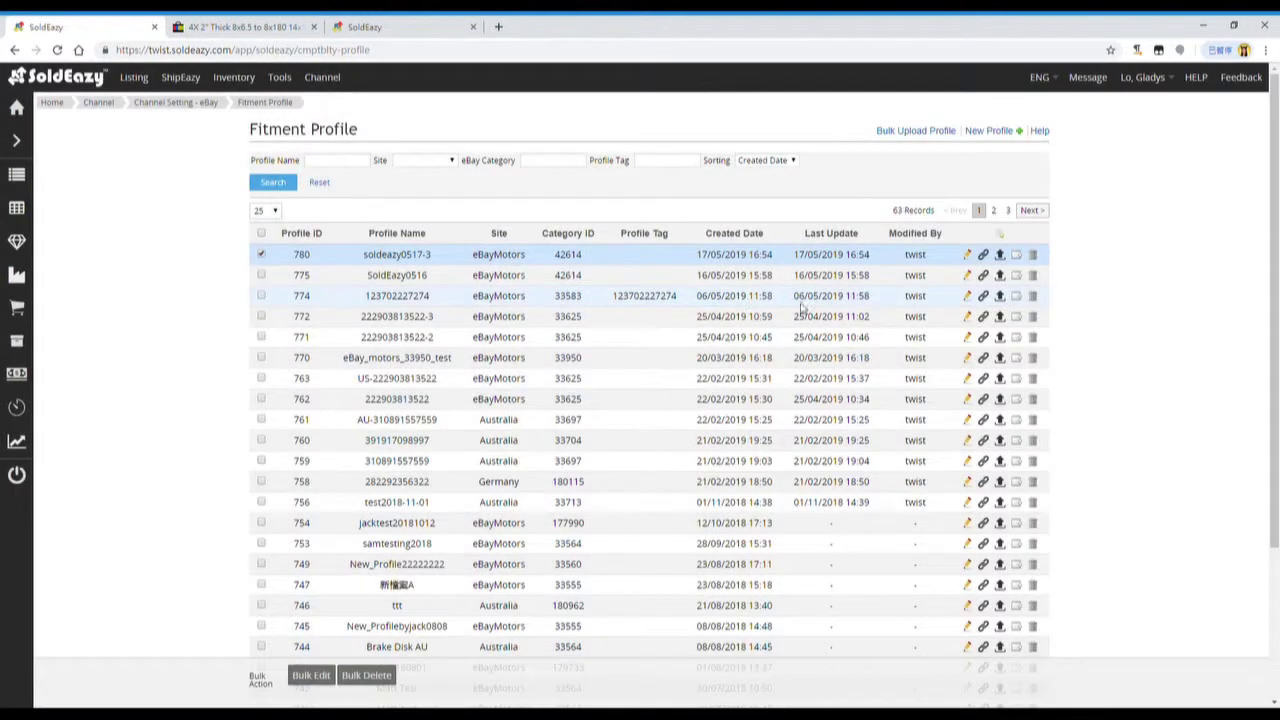
{"action": "left_click", "coordinate": [1000, 300]}
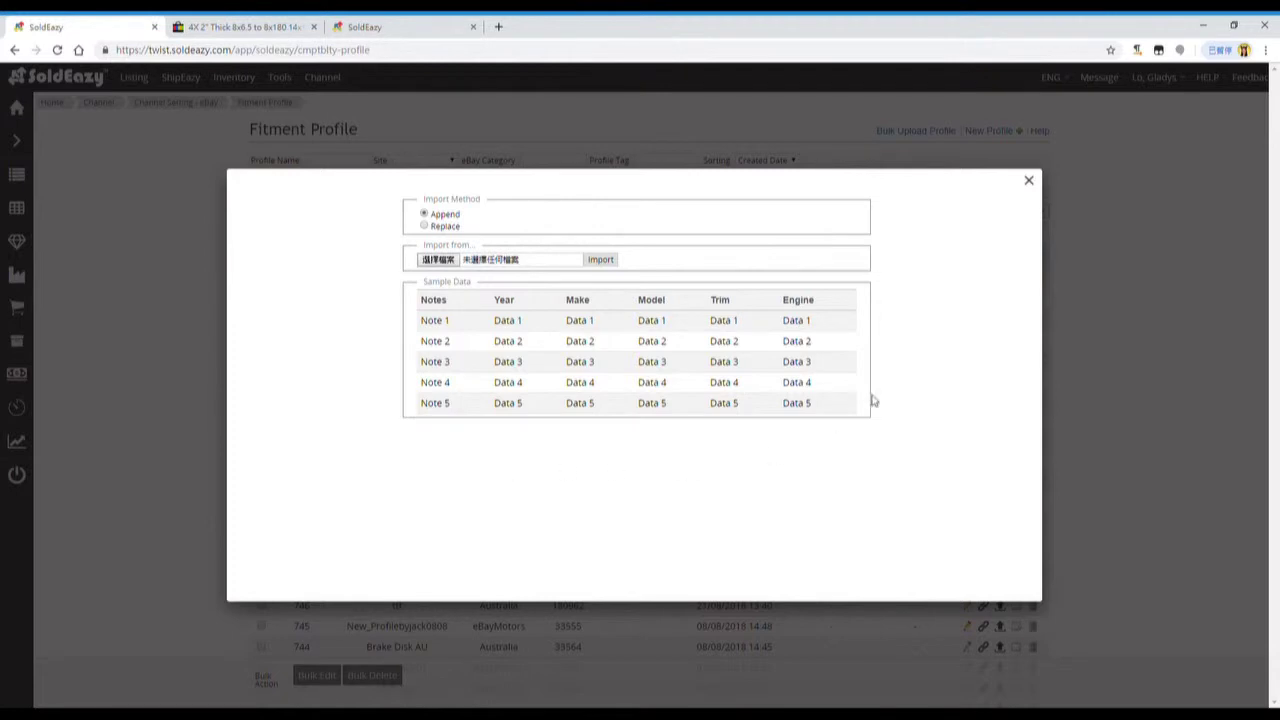
{"action": "left_click", "coordinate": [1030, 184]}
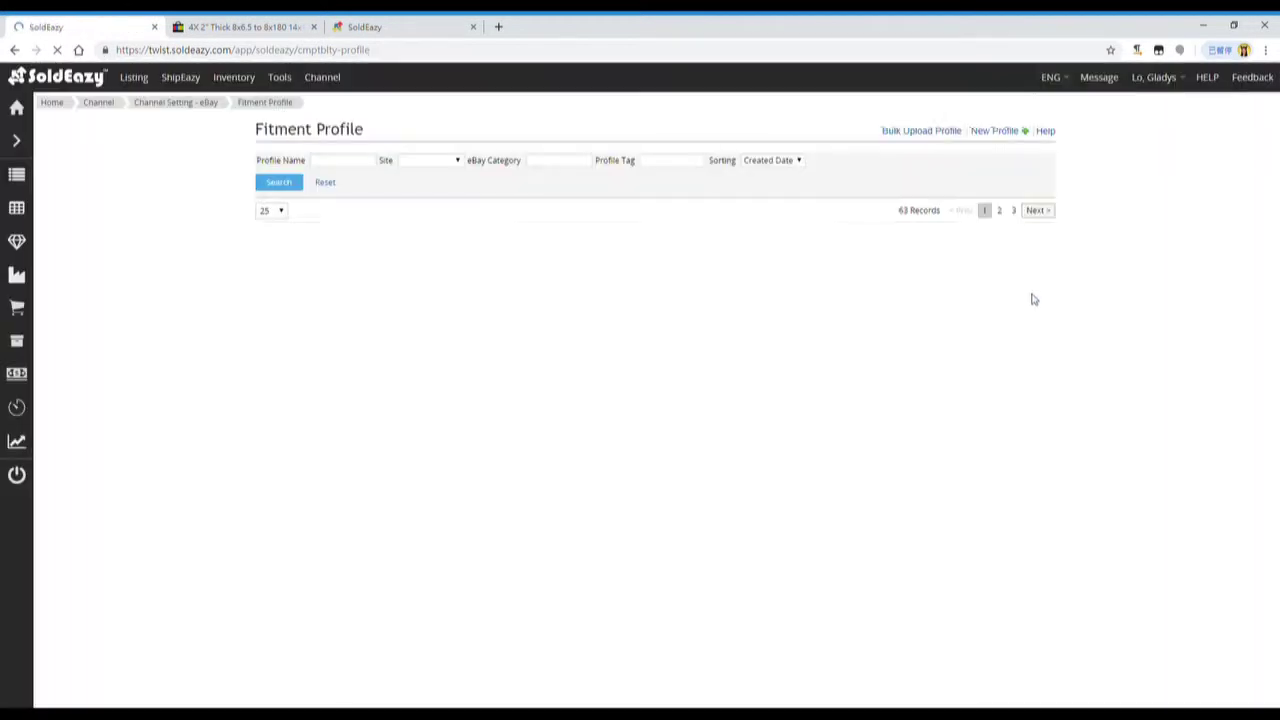